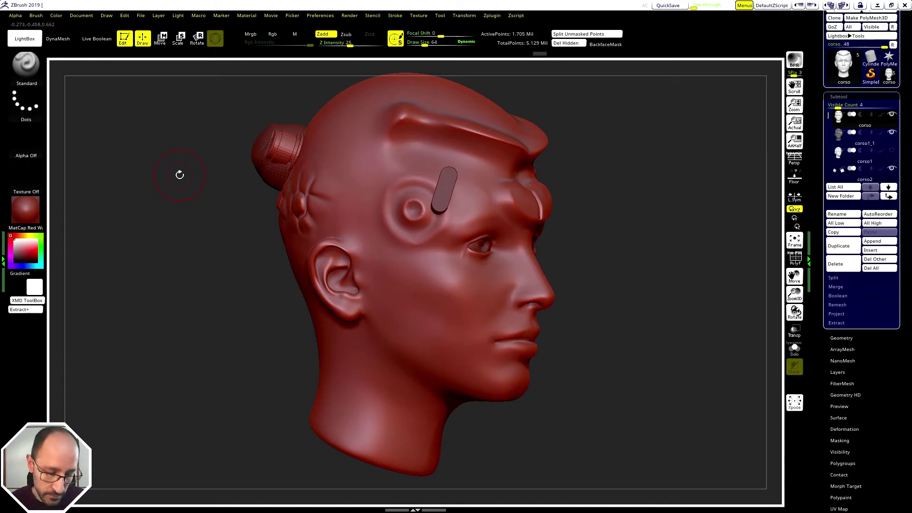
# Step: Raise a soft bump on the cheek in front of the ear with the Standard brush
pyautogui.press('b')
pyautogui.press('Escape')
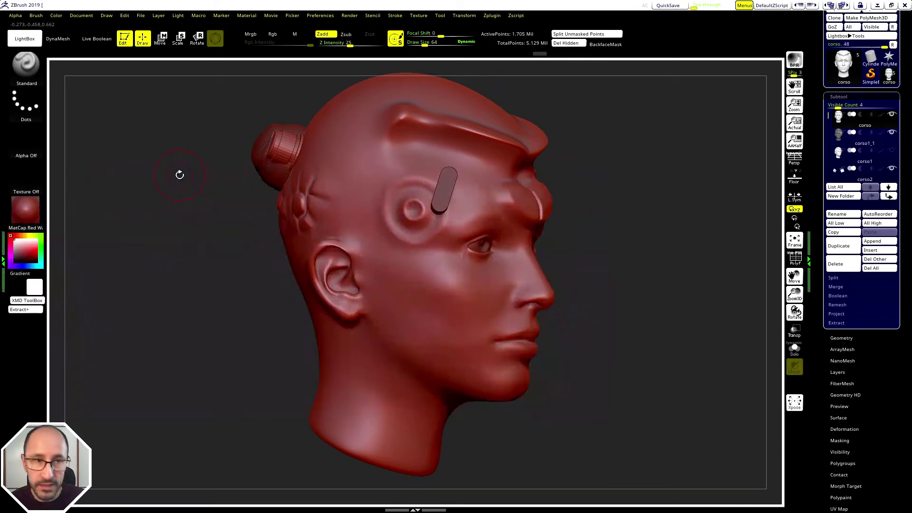
pyautogui.press('b')
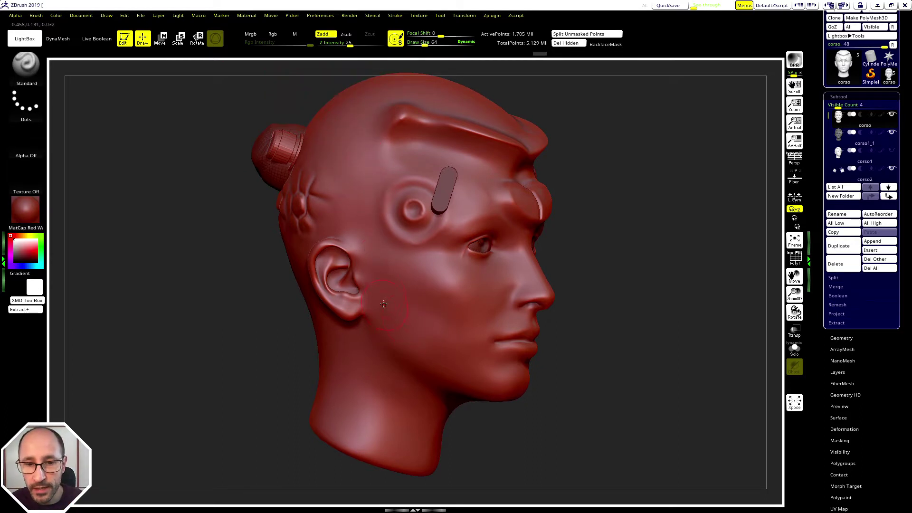
pyautogui.moveTo(411, 334); pyautogui.dragTo(391, 330)
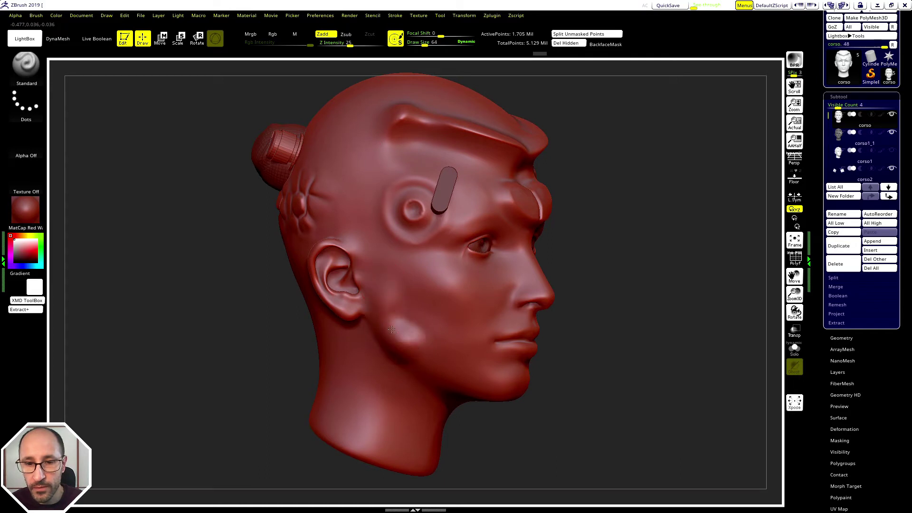
pyautogui.moveTo(626, 280); pyautogui.dragTo(618, 287)
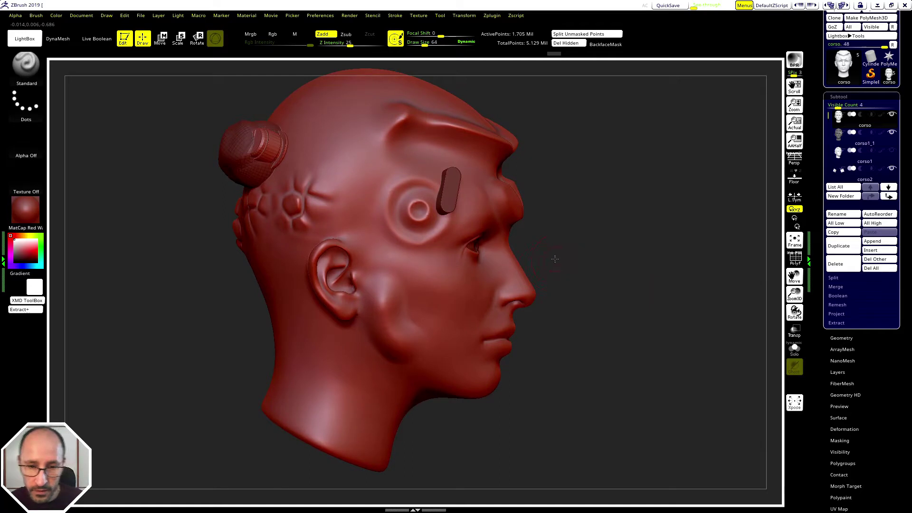
pyautogui.moveTo(556, 259); pyautogui.dragTo(528, 274)
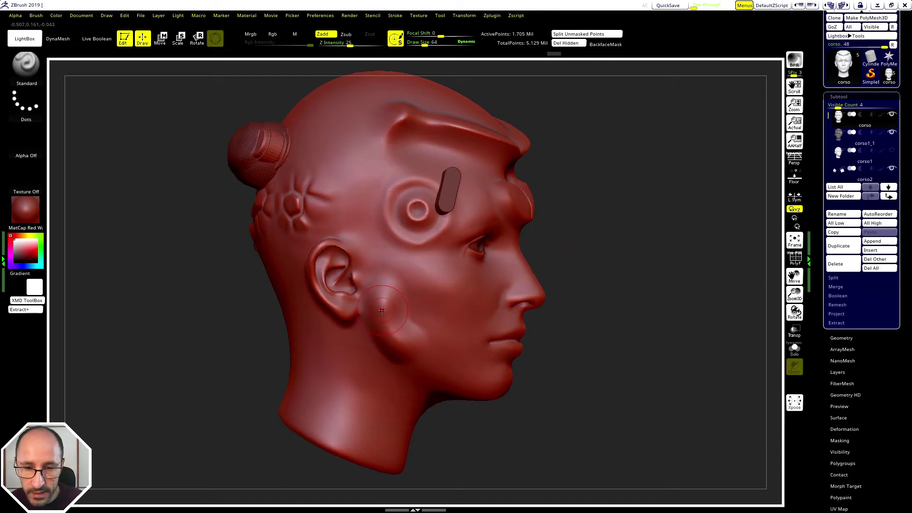
pyautogui.press('shift')
pyautogui.press('shift')
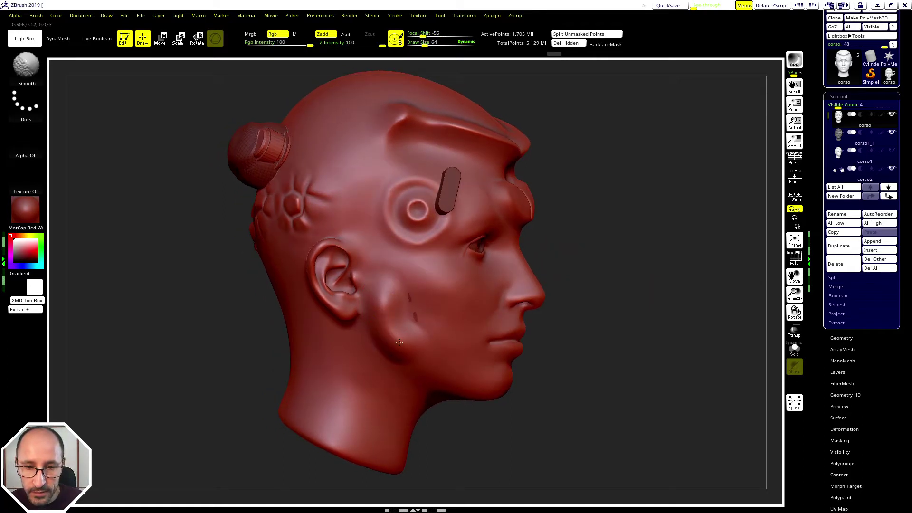
# Step: Clear the cheek mask, set Focal Shift to -100, and trace a trial stroke down the skull
pyautogui.press('ctrl')
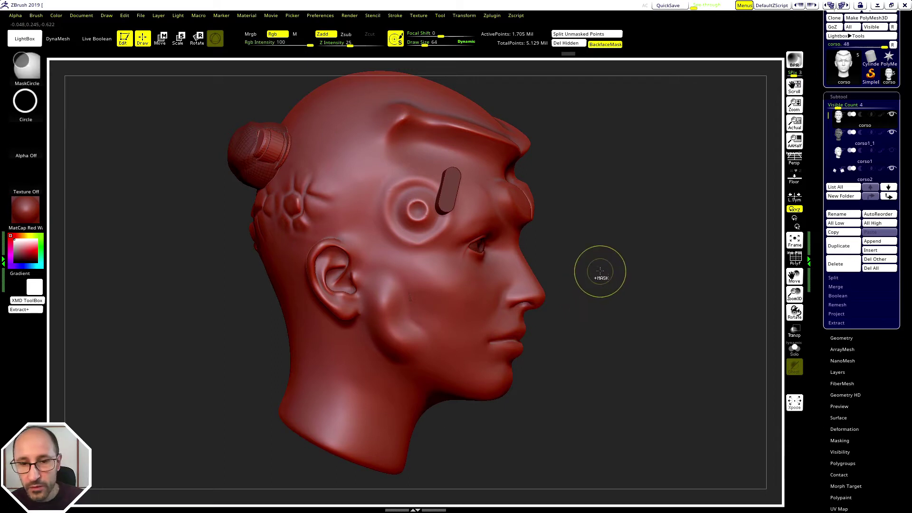
pyautogui.keyDown('ctrl'); pyautogui.moveTo(601, 271); pyautogui.dragTo(604, 259); pyautogui.keyUp('ctrl')
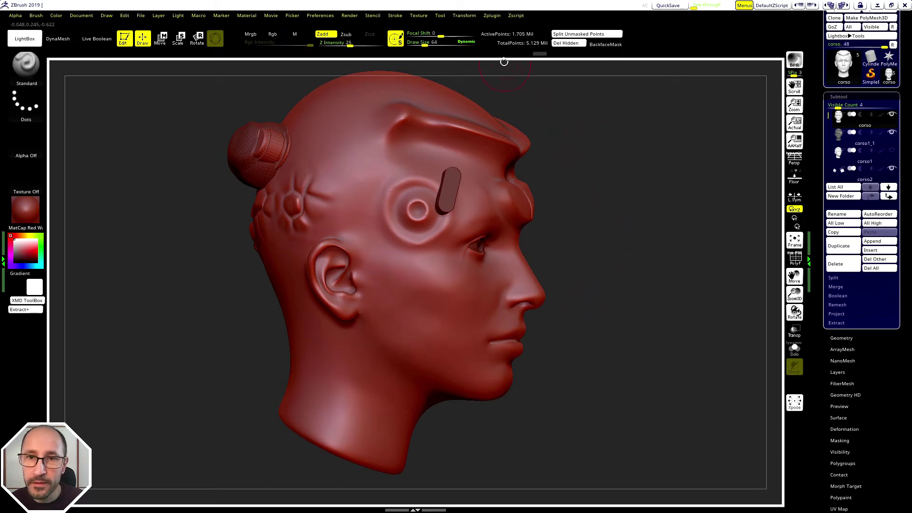
pyautogui.moveTo(441, 36); pyautogui.dragTo(449, 37)
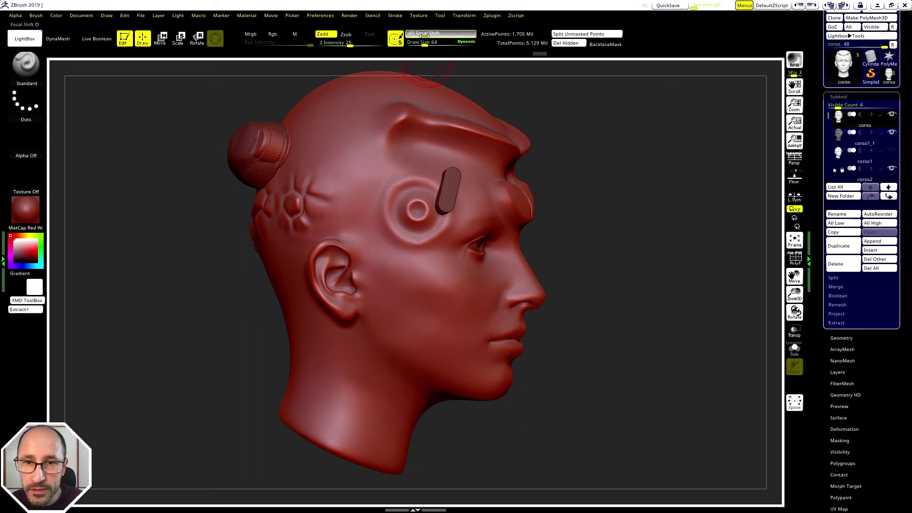
pyautogui.moveTo(421, 36); pyautogui.dragTo(410, 35)
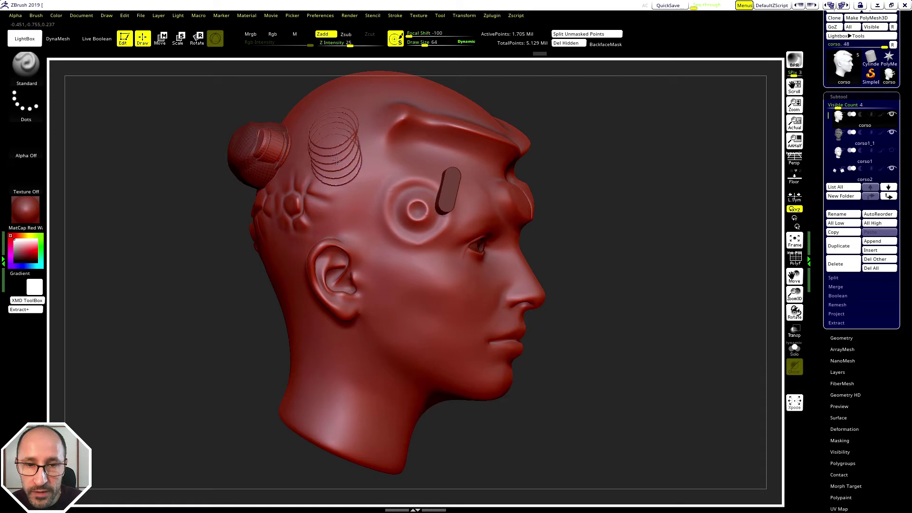
pyautogui.press('ctrl')
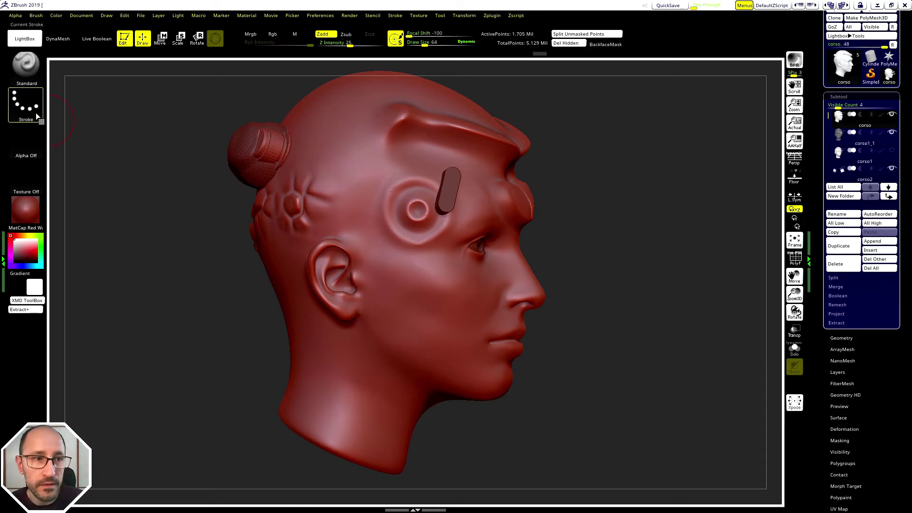
pyautogui.moveTo(332, 114); pyautogui.dragTo(354, 191)
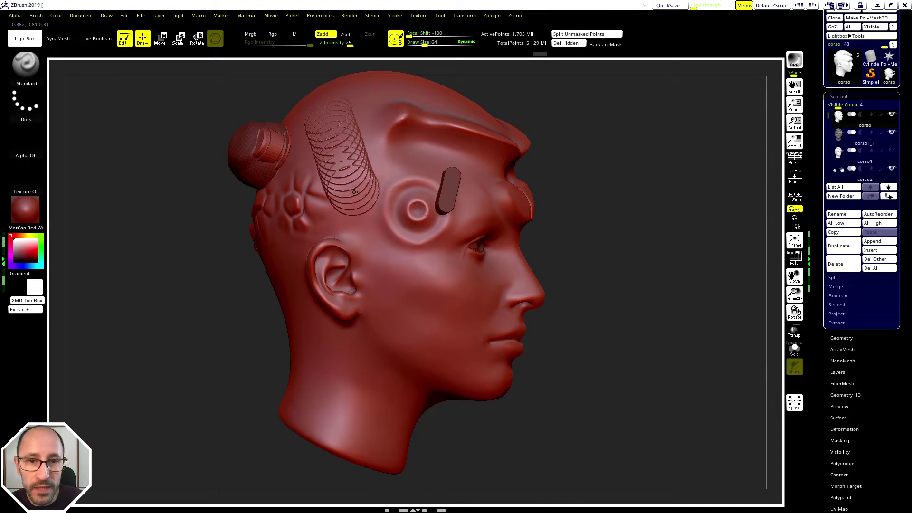
# Step: Switch the stroke type to FreeHand and undo a trial ring stroke on the skull
pyautogui.click(26, 102)
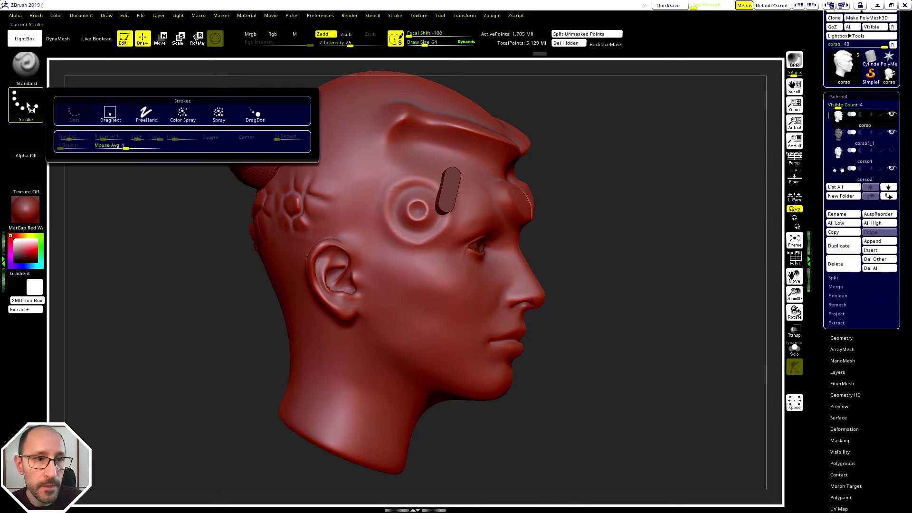
pyautogui.click(146, 114)
pyautogui.moveTo(343, 114); pyautogui.dragTo(356, 200)
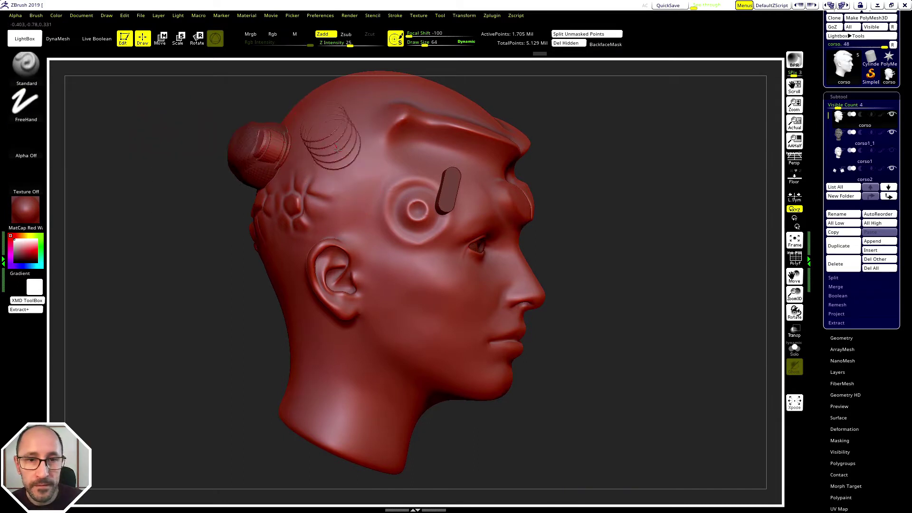
pyautogui.hotkey('ctrl', 'z')
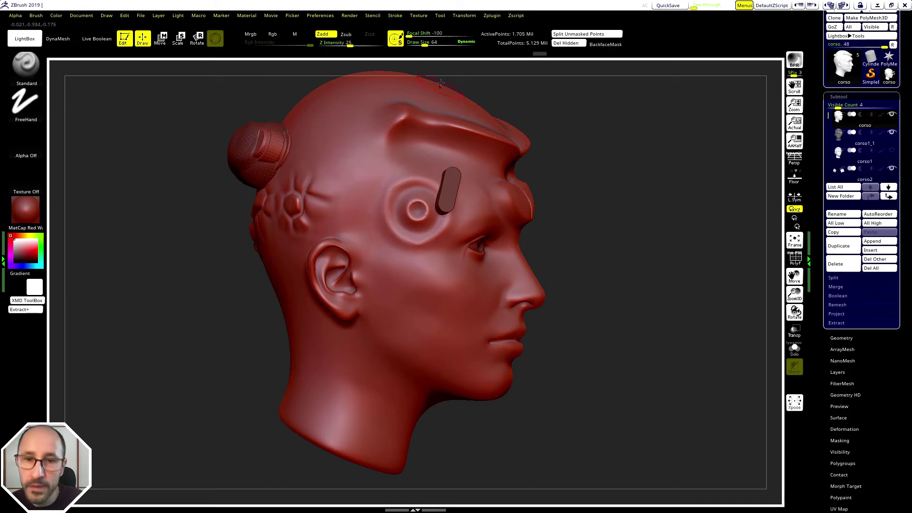
# Step: Try Focal Shift 100 with a dotted trail, undo it, and reset Focal Shift to 0
pyautogui.moveTo(416, 30); pyautogui.dragTo(476, 34)
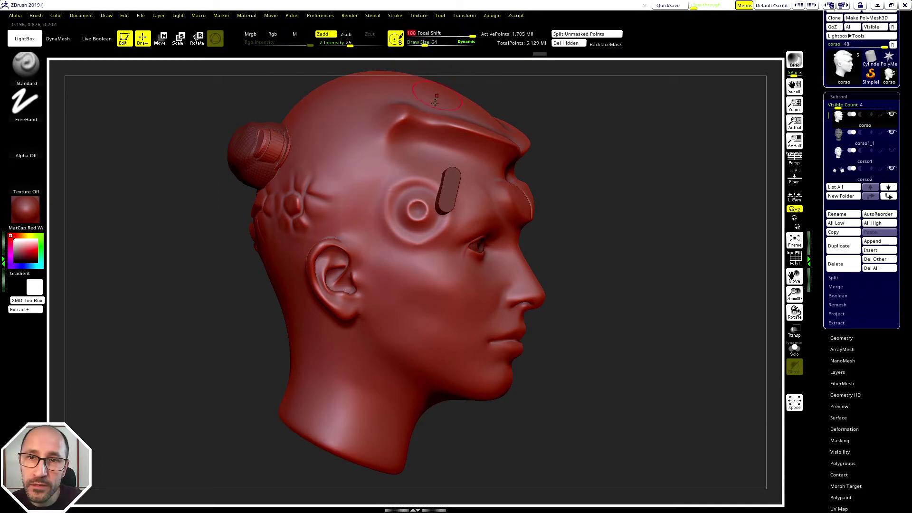
pyautogui.moveTo(323, 148); pyautogui.dragTo(343, 204)
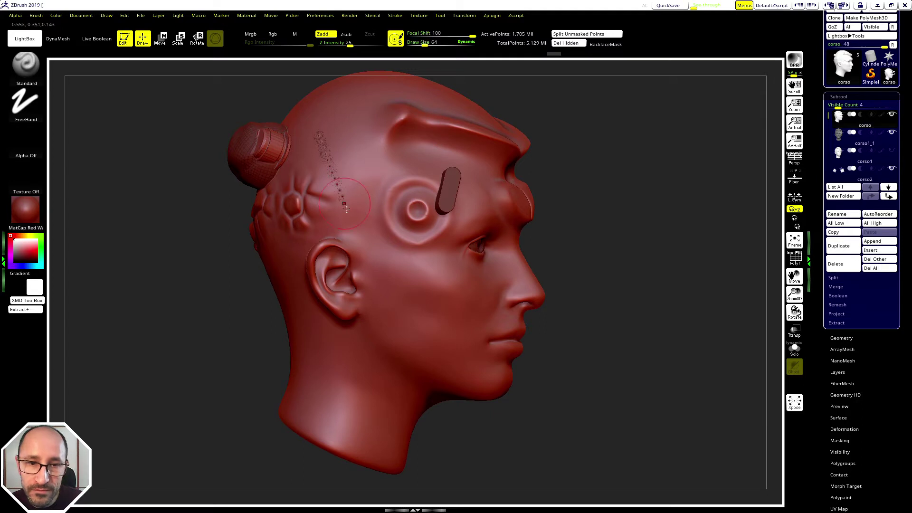
pyautogui.press('ctrl')
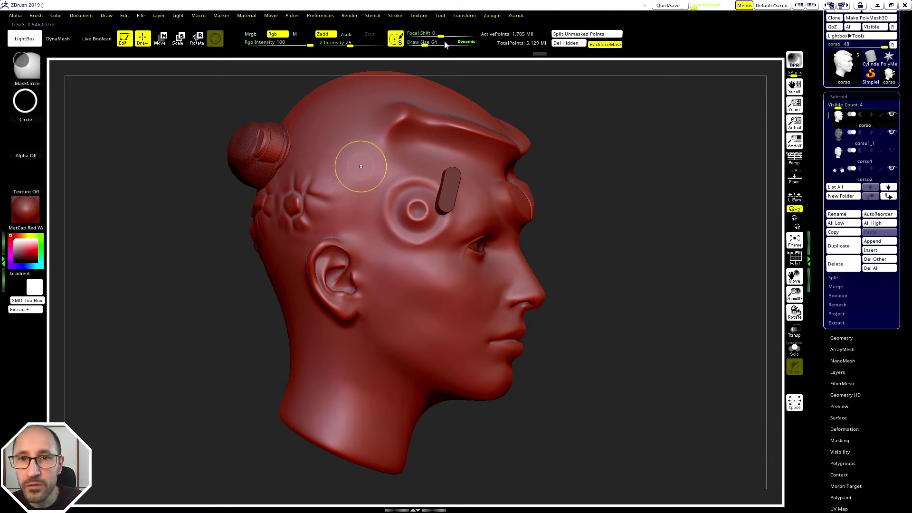
pyautogui.moveTo(472, 36); pyautogui.dragTo(441, 38)
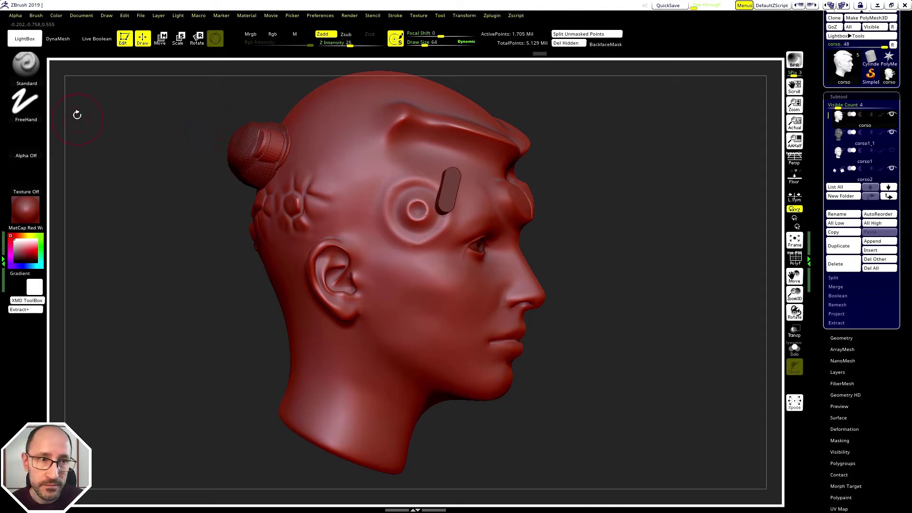
# Step: Give the brush Alpha 28 and undo a trial groove down the side of the head
pyautogui.click(29, 105)
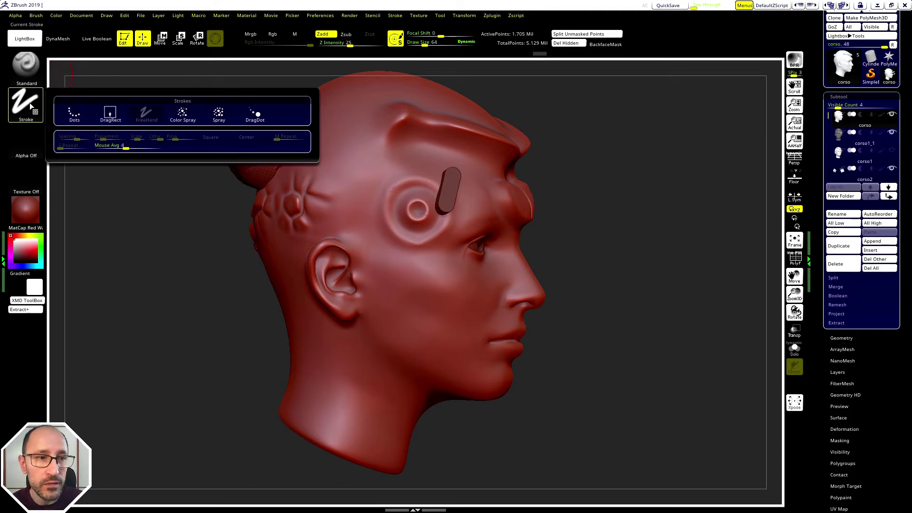
pyautogui.click(30, 136)
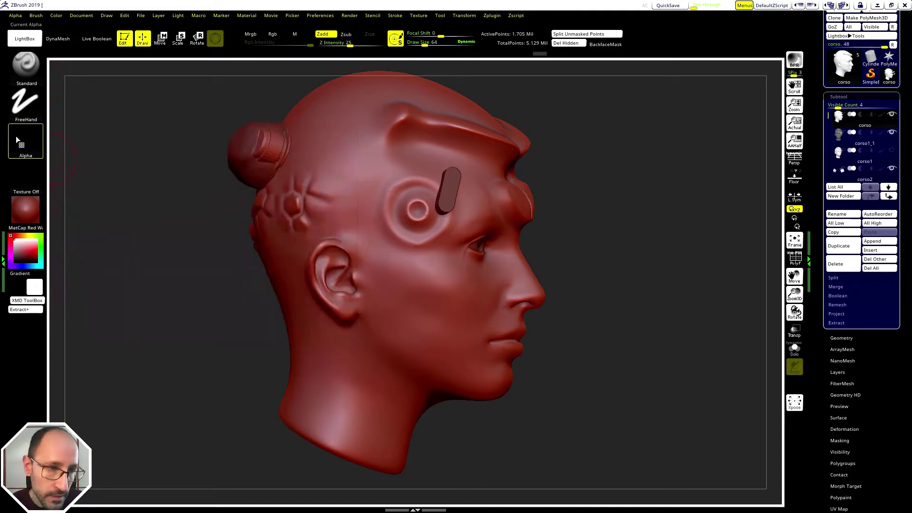
pyautogui.click(16, 141)
pyautogui.moveTo(183, 239)
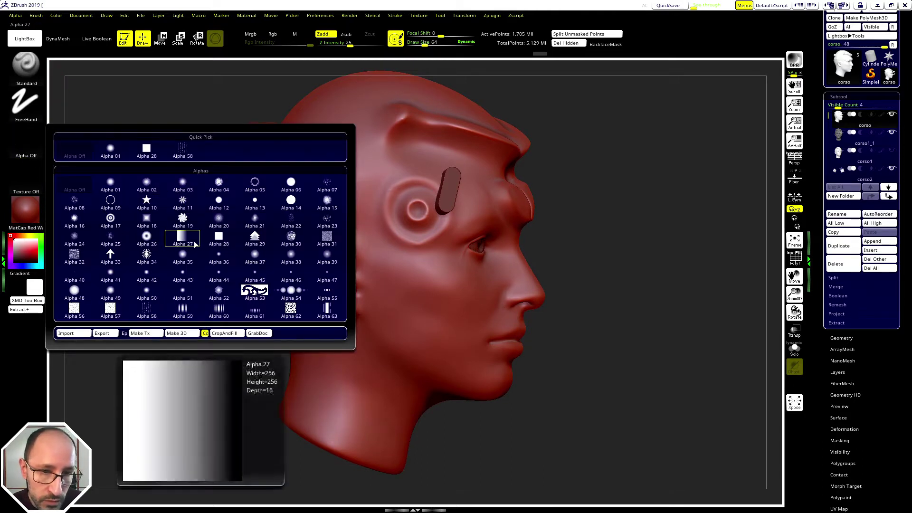
pyautogui.click(218, 239)
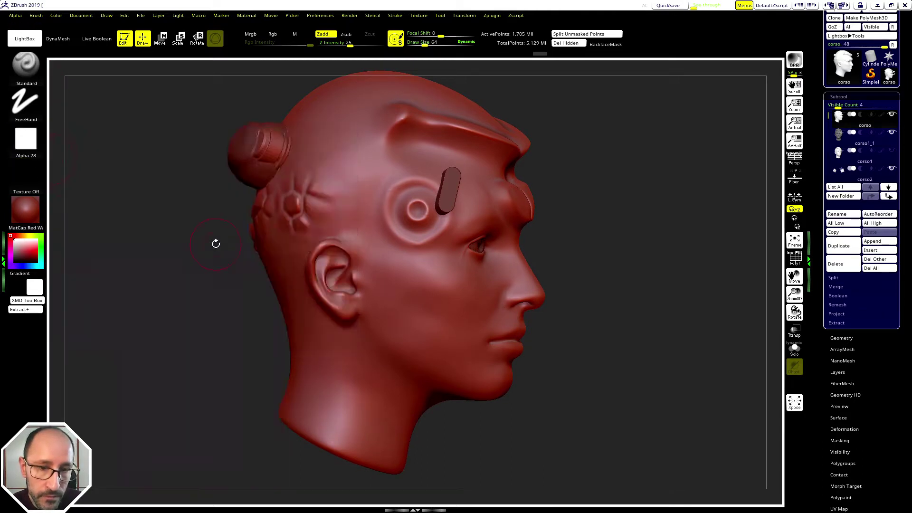
pyautogui.moveTo(347, 129); pyautogui.dragTo(347, 192)
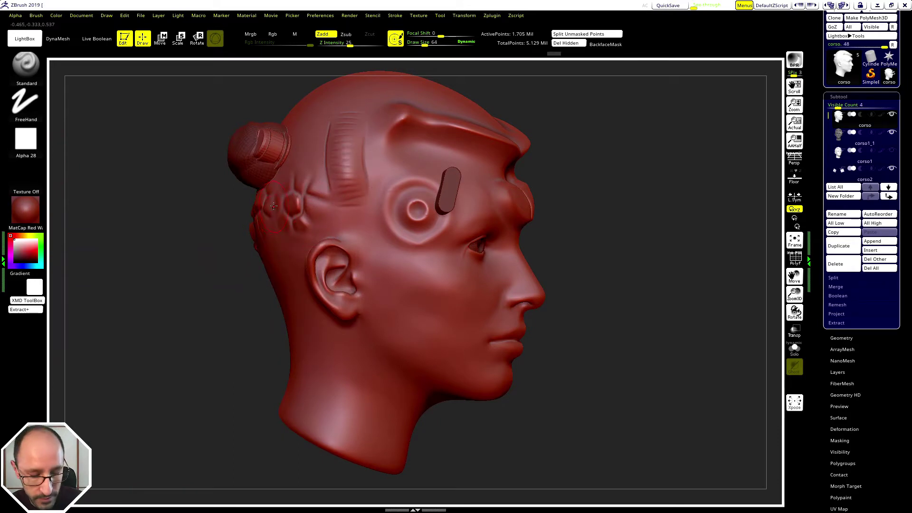
pyautogui.press('ctrl')
pyautogui.hotkey('ctrl', 'z')
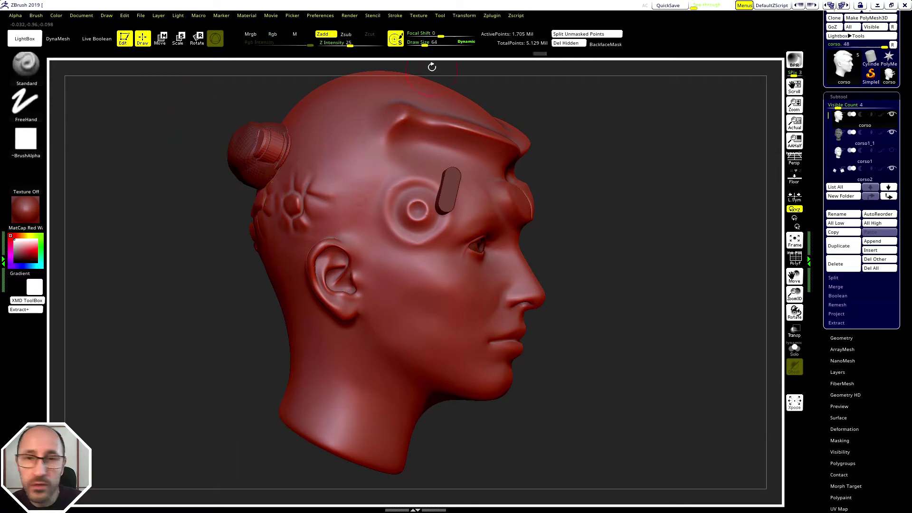
# Step: Enlarge Draw Size to 124 and undo trial grooves across the temple
pyautogui.moveTo(426, 45); pyautogui.dragTo(433, 45)
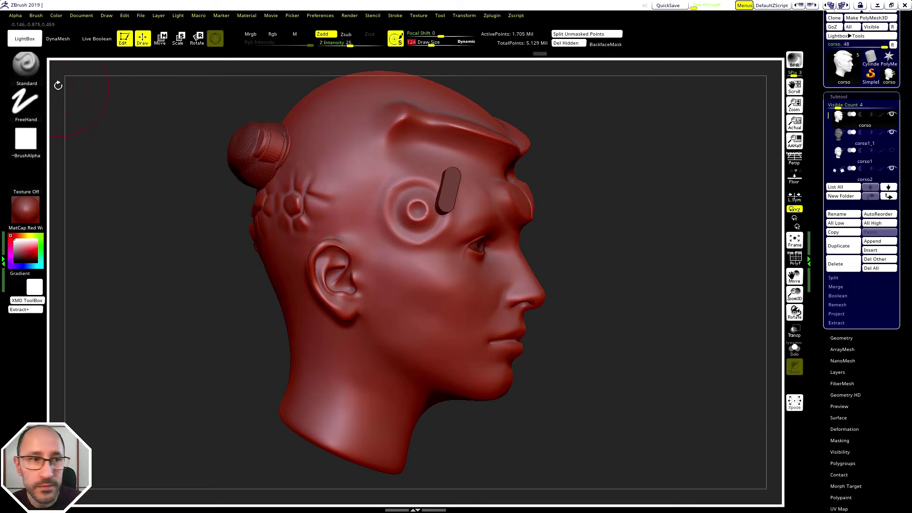
pyautogui.moveTo(358, 134); pyautogui.dragTo(316, 171)
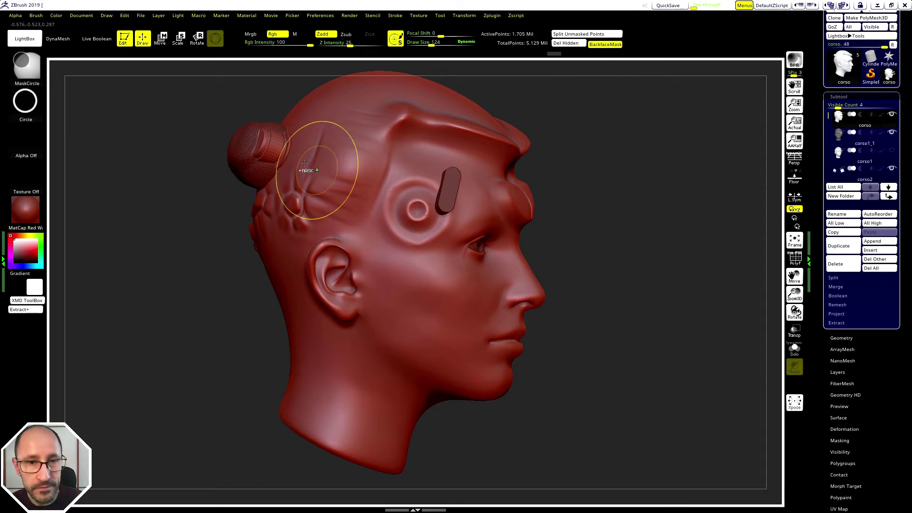
pyautogui.hotkey('ctrl', 'z')
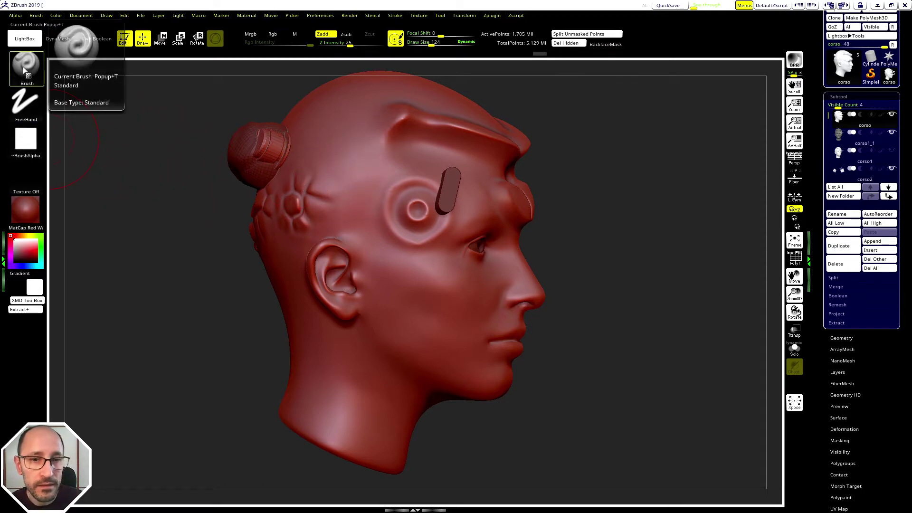
# Step: Switch the stroke to DragRect and the alpha to Alpha 54, the row of circles
pyautogui.click(25, 70)
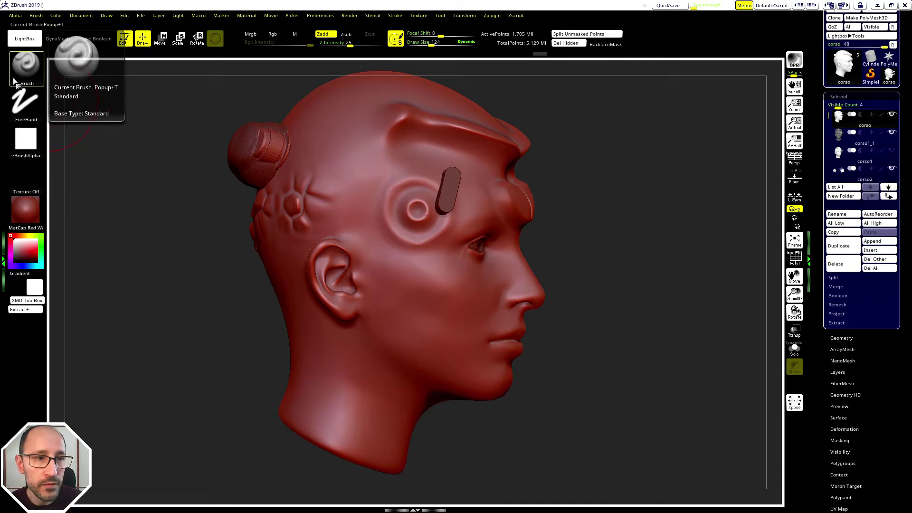
pyautogui.click(29, 99)
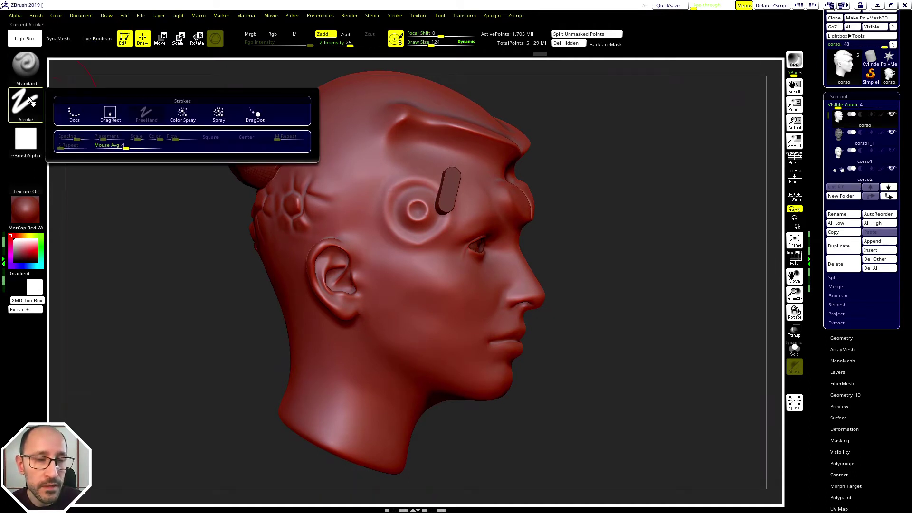
pyautogui.click(125, 115)
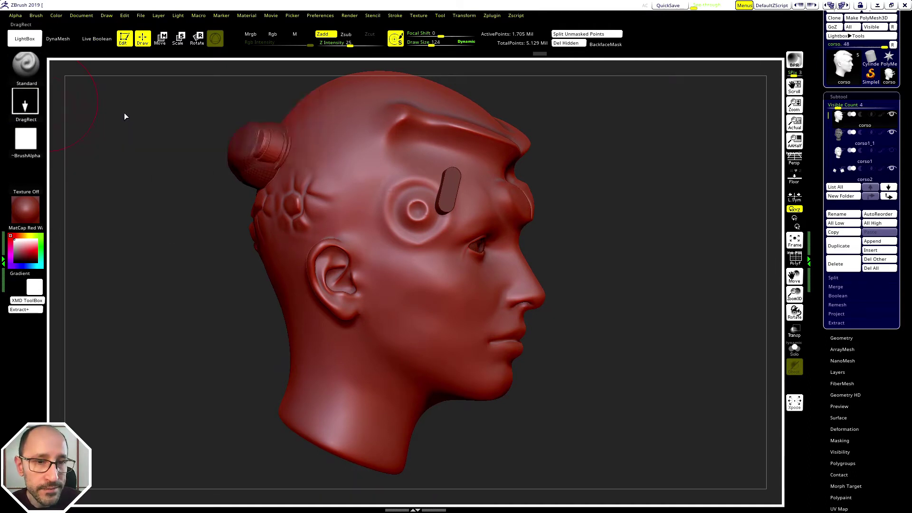
pyautogui.click(28, 142)
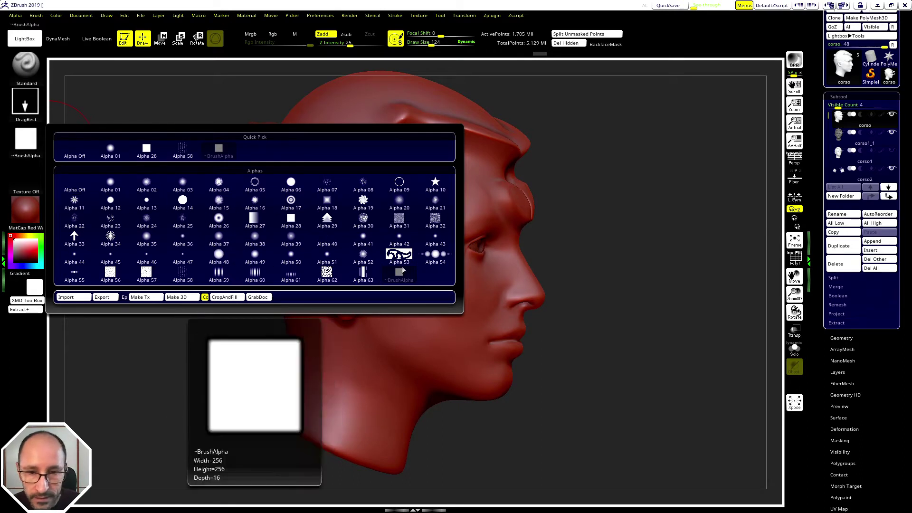
pyautogui.click(434, 257)
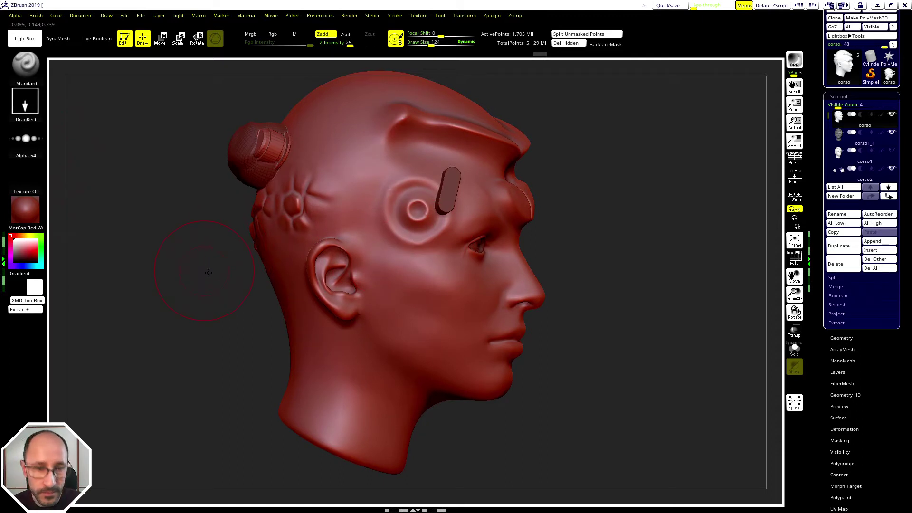
# Step: Turn to the back of the head, restore the removed knob, and hide subtool corso1_1
pyautogui.moveTo(209, 272)
pyautogui.mouseDown()
pyautogui.moveTo(224, 276)
pyautogui.moveTo(241, 301)
pyautogui.moveTo(381, 308)
pyautogui.mouseUp()
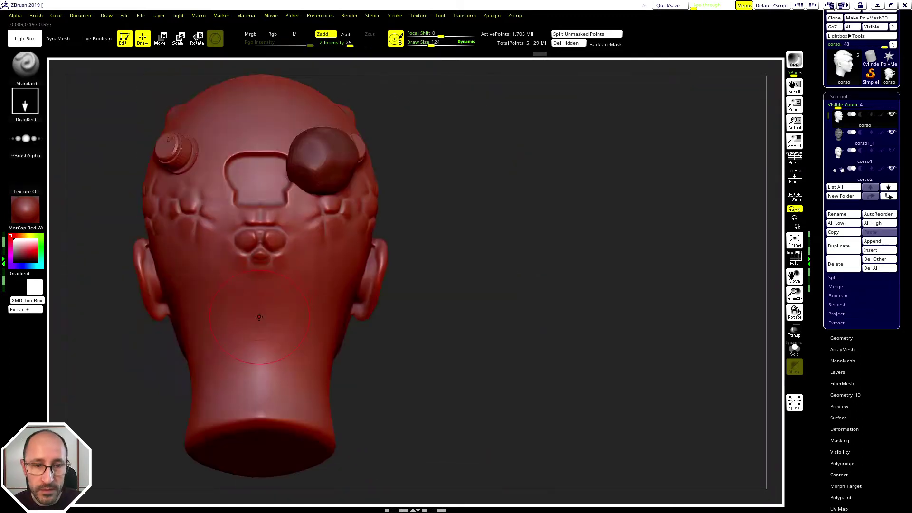
pyautogui.keyDown('alt'); pyautogui.moveTo(453, 297); pyautogui.dragTo(511, 307); pyautogui.keyUp('alt')
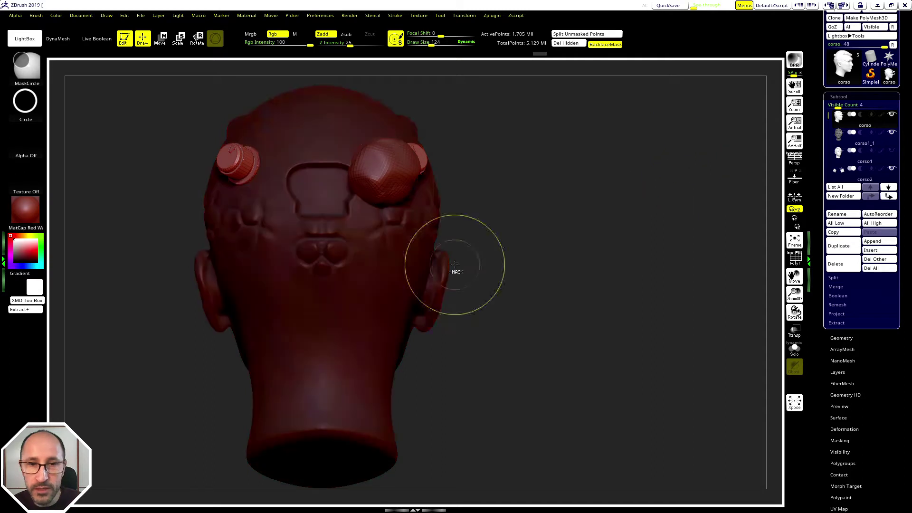
pyautogui.keyDown('alt'); pyautogui.click(456, 271); pyautogui.keyUp('alt')
pyautogui.press('ctrl')
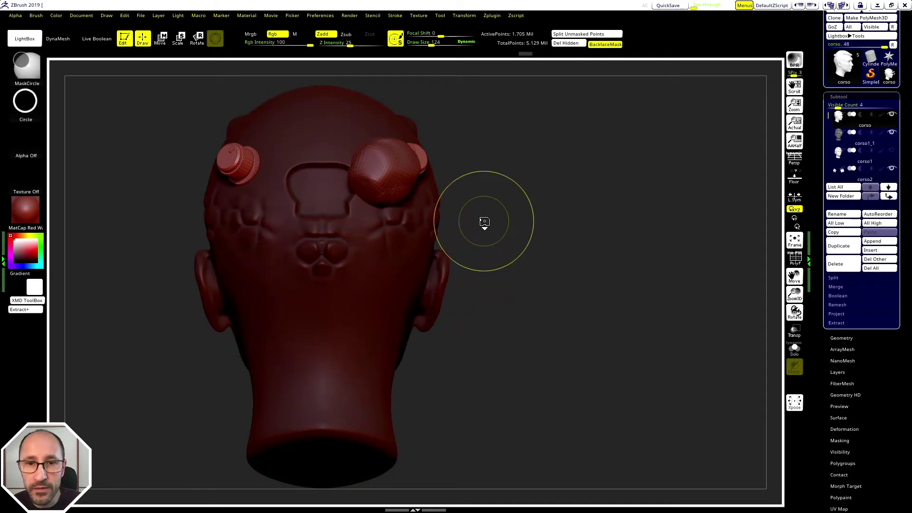
pyautogui.keyDown('ctrl'); pyautogui.click(485, 222); pyautogui.keyUp('ctrl')
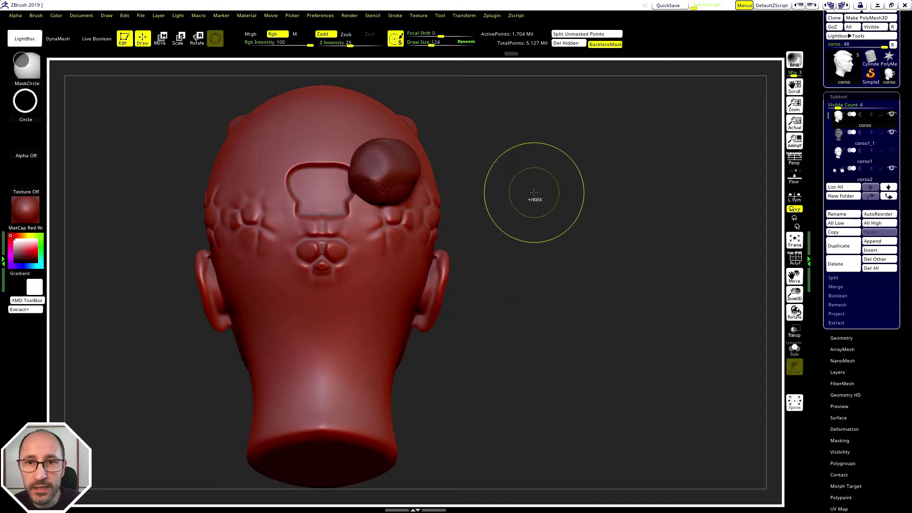
pyautogui.click(541, 54)
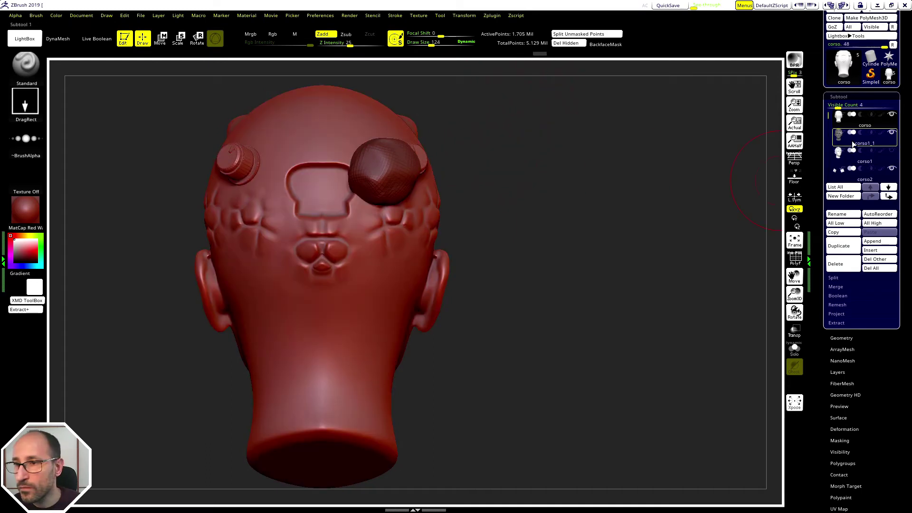
pyautogui.click(892, 132)
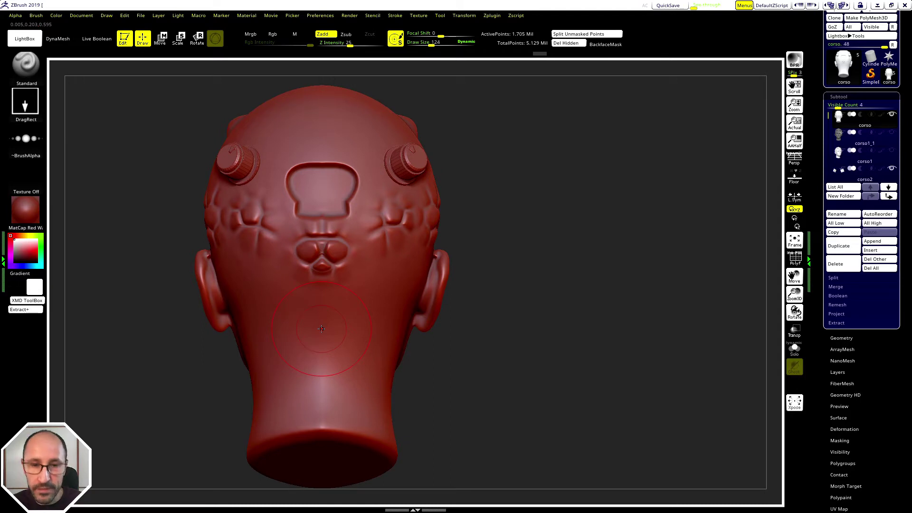
# Step: Turn on radial symmetry in Transform, toggling >Y< symmetry and adjusting RadialCount
pyautogui.click(439, 19)
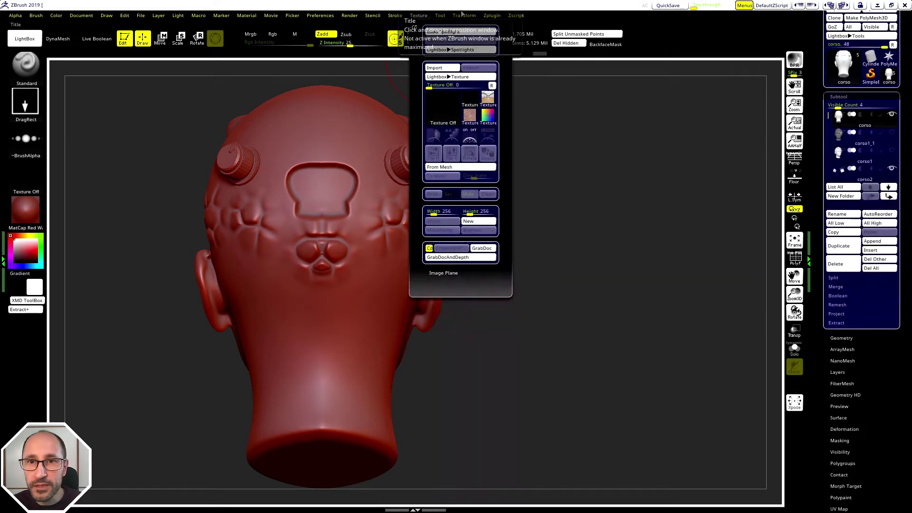
pyautogui.click(464, 17)
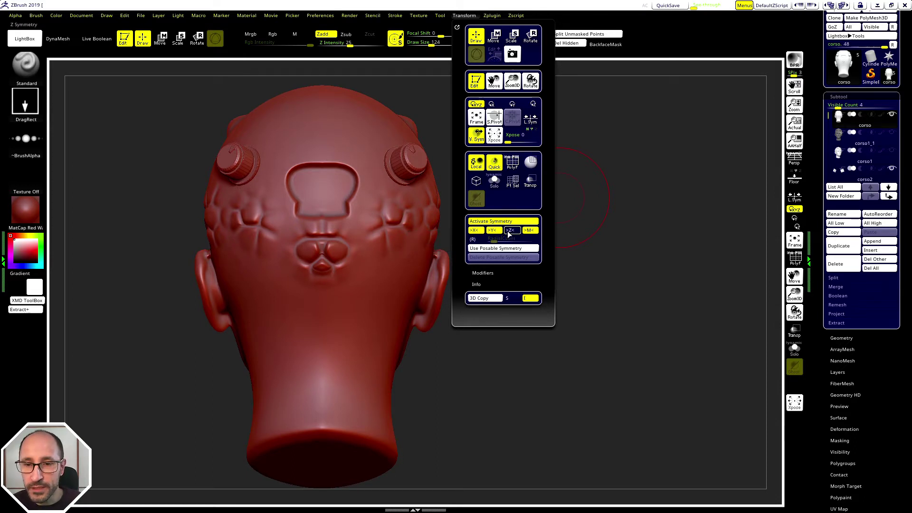
pyautogui.click(493, 231)
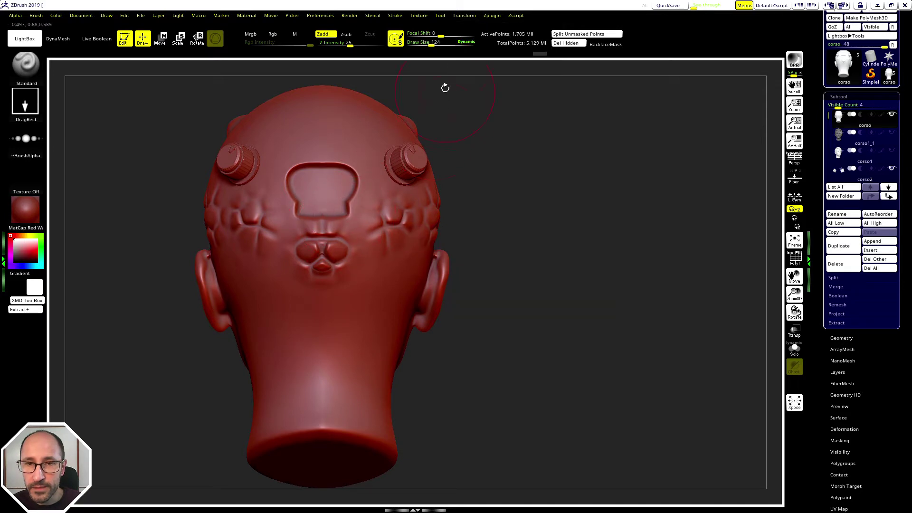
pyautogui.click(464, 15)
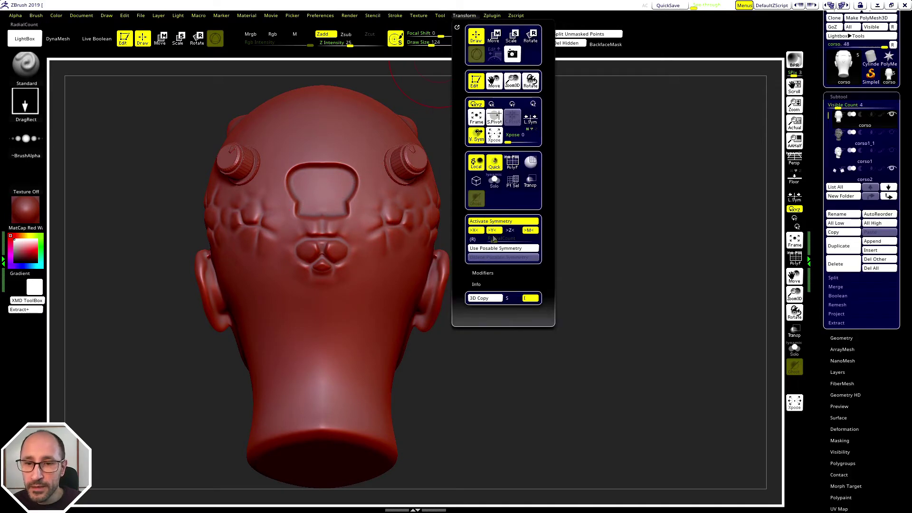
pyautogui.click(492, 231)
pyautogui.click(473, 239)
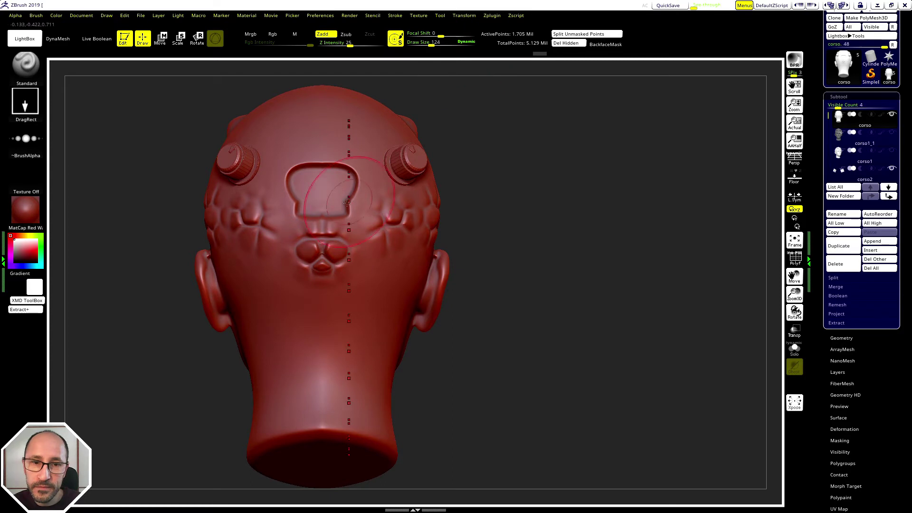
pyautogui.click(465, 15)
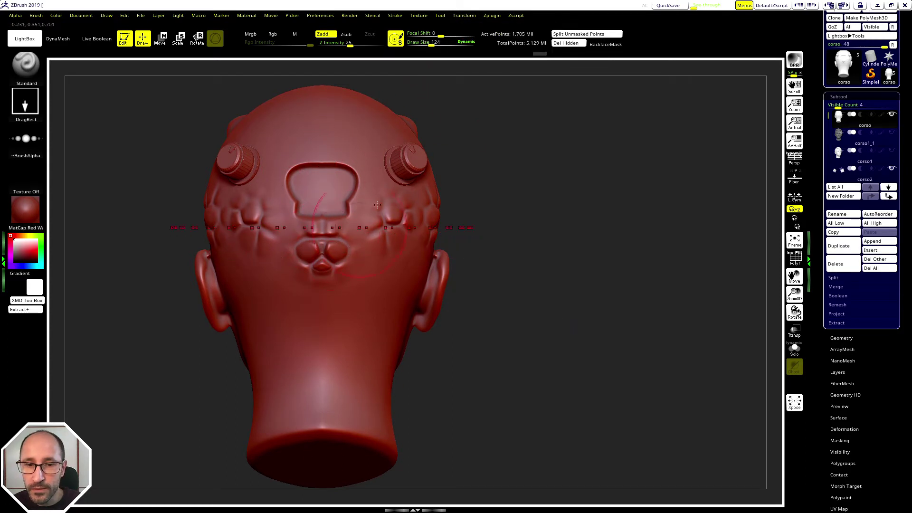
pyautogui.click(464, 16)
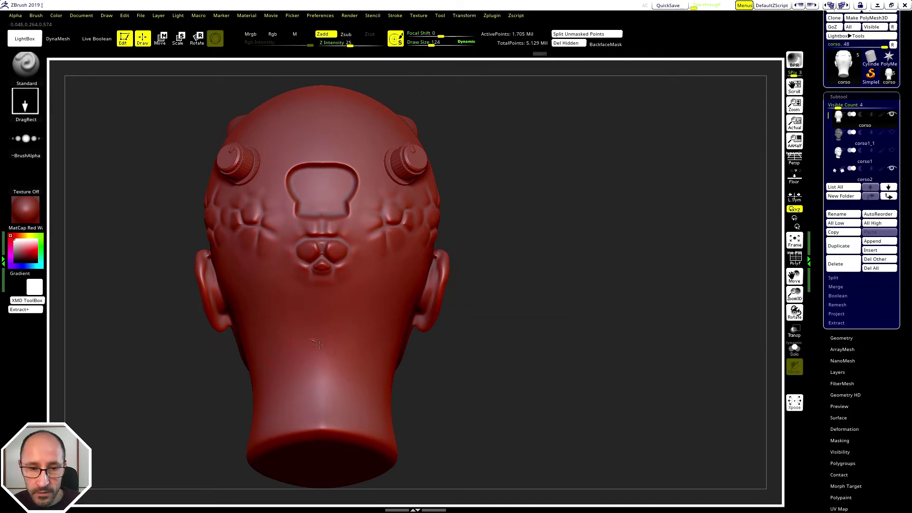
# Step: Undo a trial circle stamp on the neck and toggle >Y< symmetry again
pyautogui.moveTo(318, 344)
pyautogui.mouseDown()
pyautogui.moveTo(332, 376)
pyautogui.moveTo(468, 384)
pyautogui.mouseUp()
pyautogui.press('ctrl')
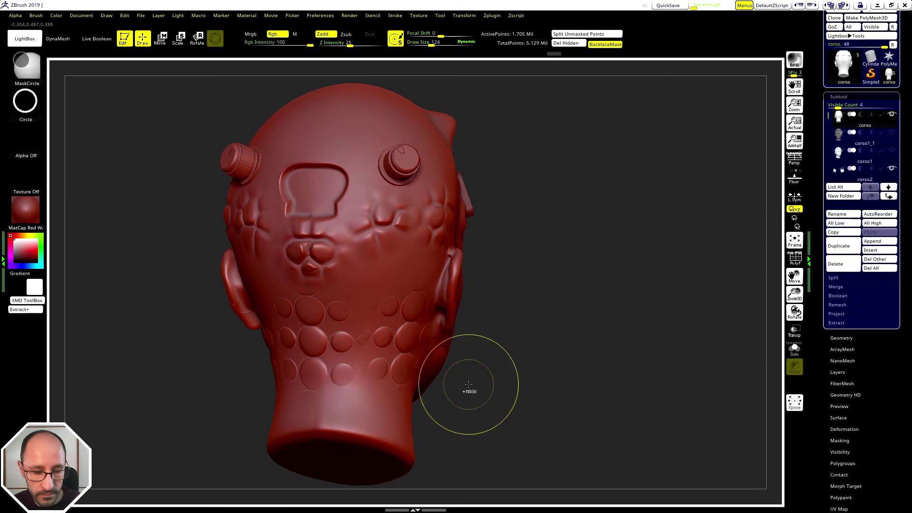
pyautogui.hotkey('ctrl', 'z')
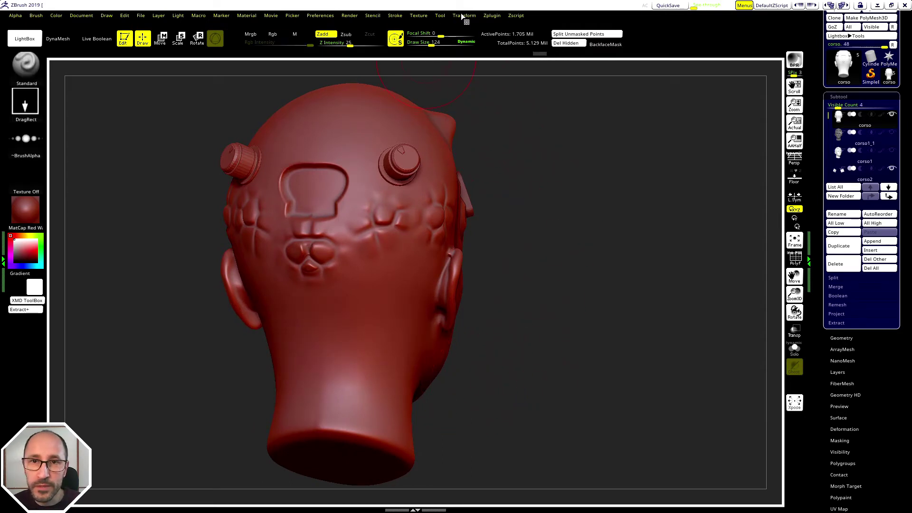
pyautogui.click(461, 15)
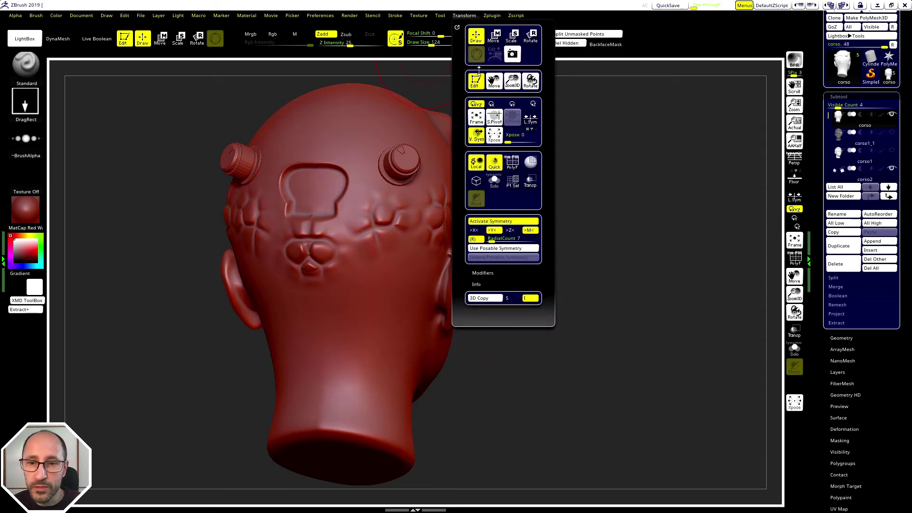
pyautogui.click(492, 231)
pyautogui.moveTo(499, 311)
pyautogui.mouseDown()
pyautogui.moveTo(518, 312)
pyautogui.moveTo(481, 319)
pyautogui.mouseUp()
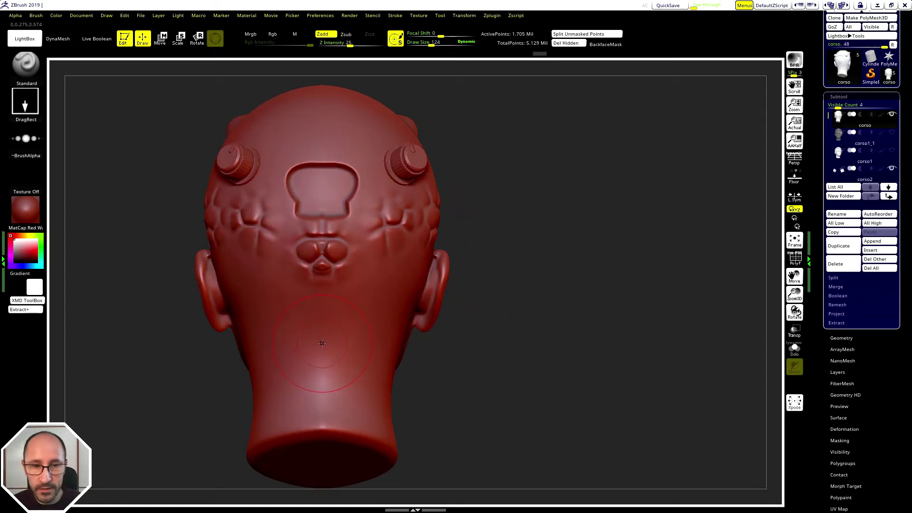
# Step: Stamp a larger Alpha 54 circle cluster on the neck, inspect it at an angle, then undo it
pyautogui.moveTo(323, 354)
pyautogui.mouseDown()
pyautogui.moveTo(327, 413)
pyautogui.moveTo(323, 397)
pyautogui.mouseUp()
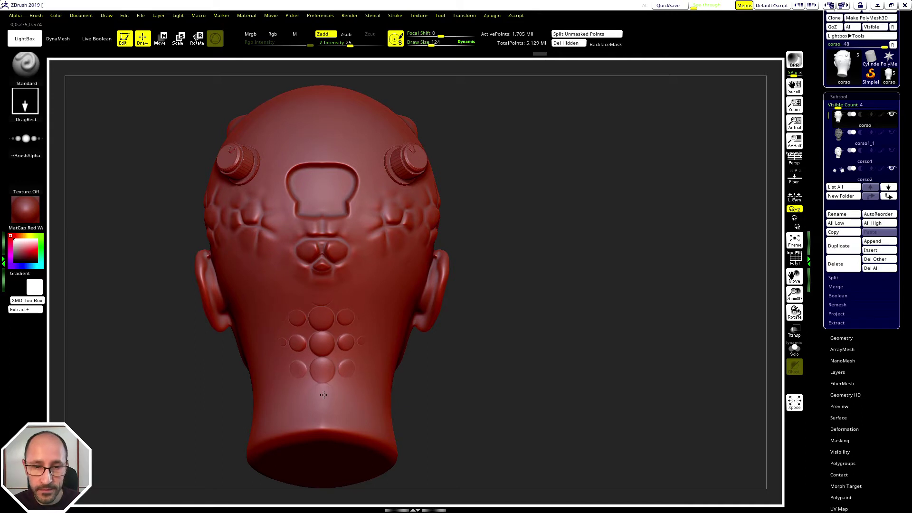
pyautogui.moveTo(323, 395); pyautogui.dragTo(323, 394)
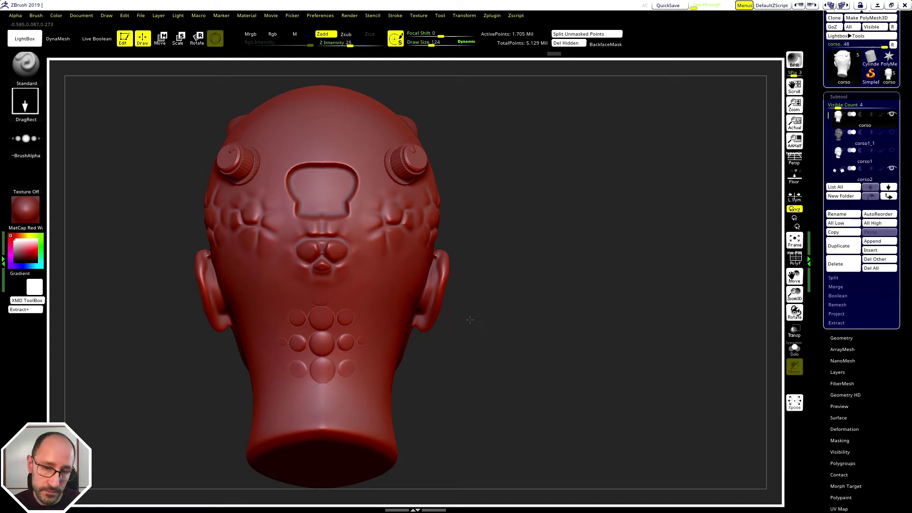
pyautogui.moveTo(470, 320); pyautogui.dragTo(345, 312)
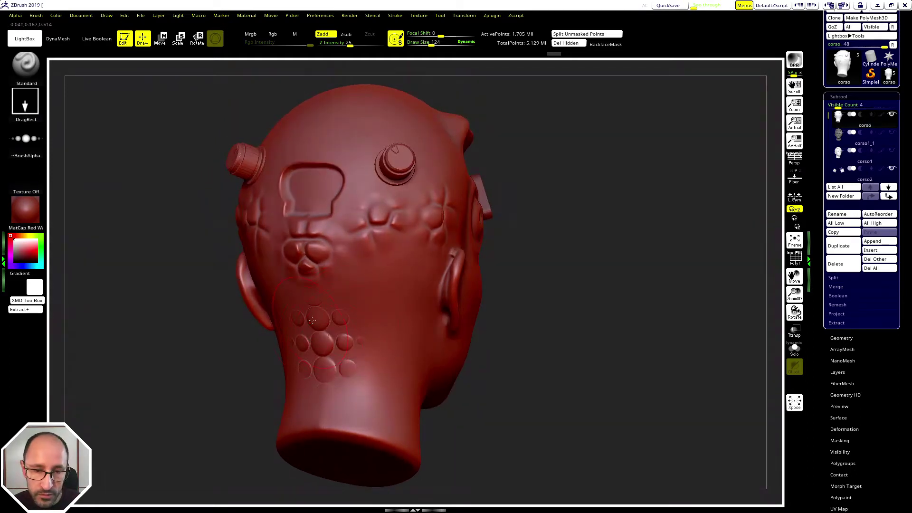
pyautogui.press('ctrl')
pyautogui.hotkey('ctrl', 'z')
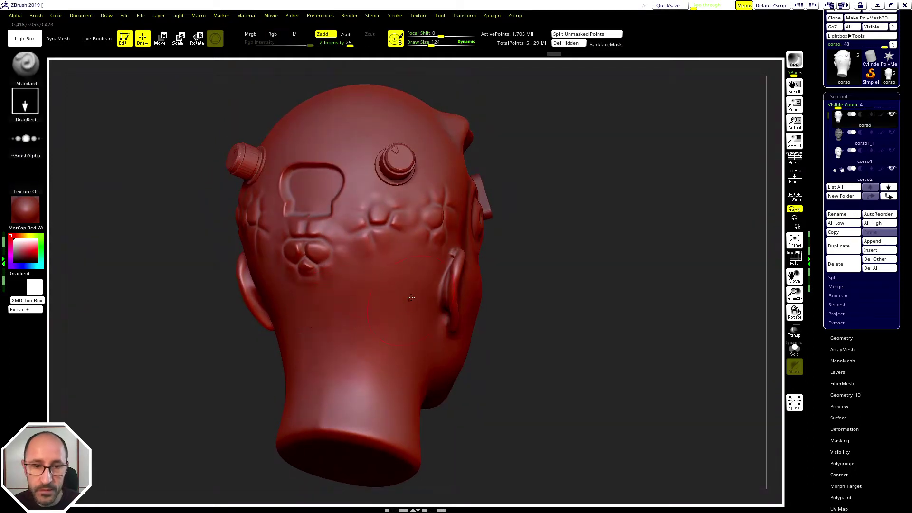
# Step: Switch to the DragDot stroke and undo a trial bump cluster on the neck
pyautogui.click(31, 103)
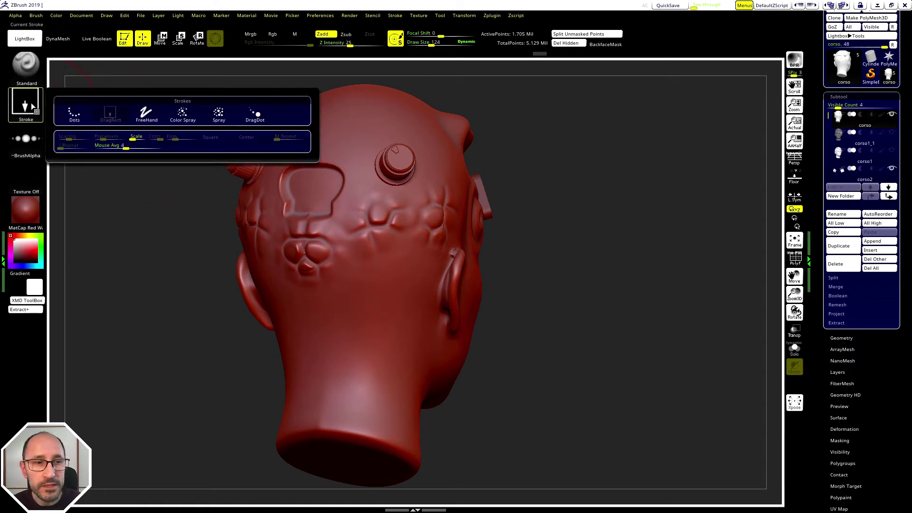
pyautogui.click(248, 117)
pyautogui.moveTo(161, 211); pyautogui.dragTo(169, 209)
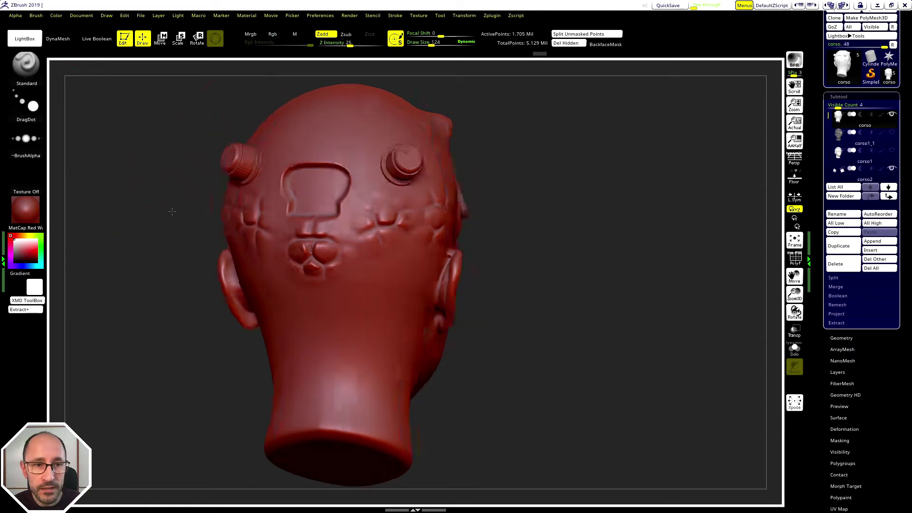
pyautogui.moveTo(331, 335); pyautogui.dragTo(322, 357)
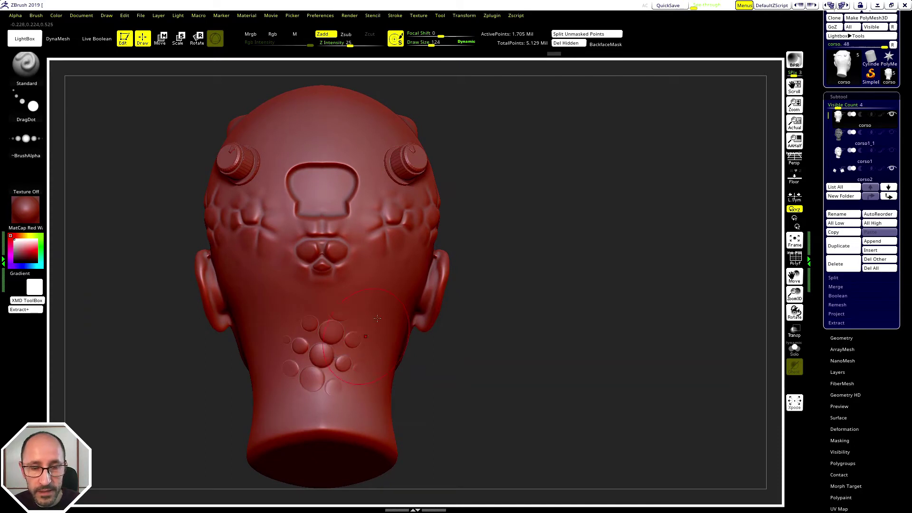
pyautogui.press('ctrl')
pyautogui.hotkey('ctrl', 'z')
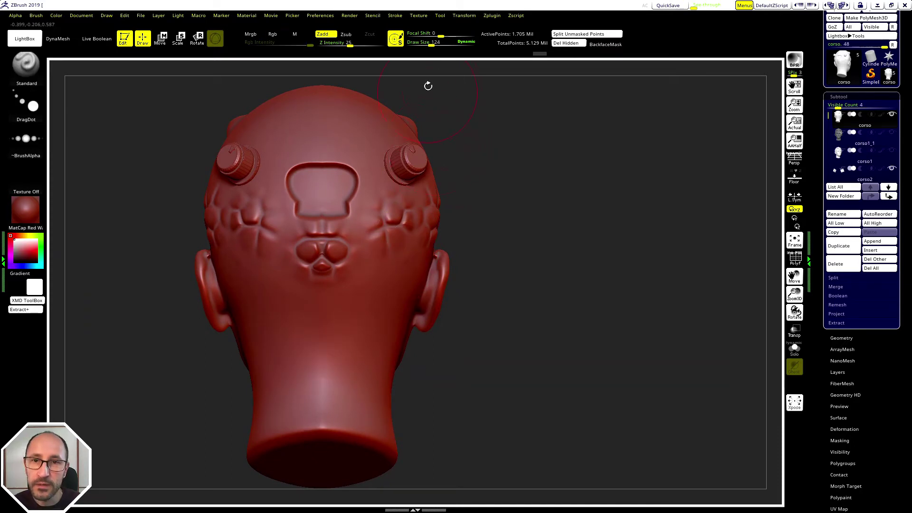
# Step: Lower Focal Shift, raise Z Intensity to 31, and stamp a symmetric bead row across the neck
pyautogui.moveTo(443, 37); pyautogui.dragTo(428, 38)
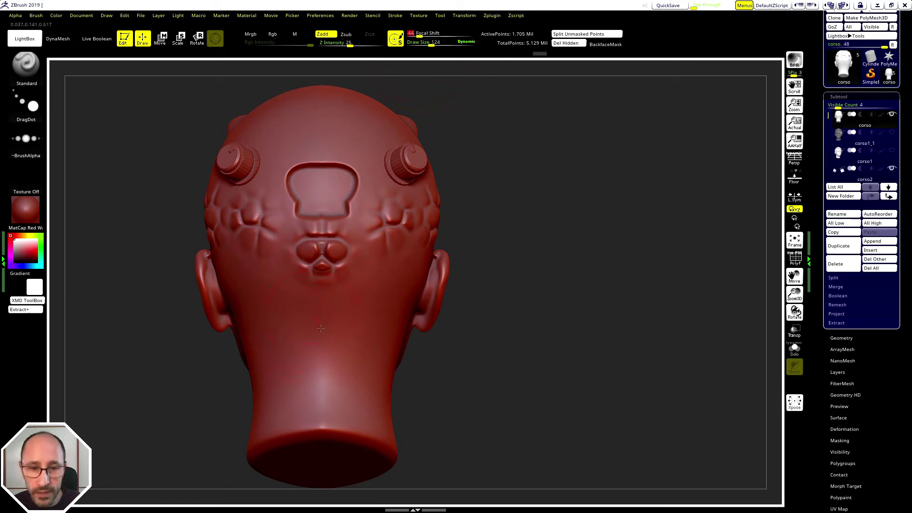
pyautogui.moveTo(321, 328); pyautogui.dragTo(321, 357)
pyautogui.moveTo(508, 319); pyautogui.dragTo(361, 267)
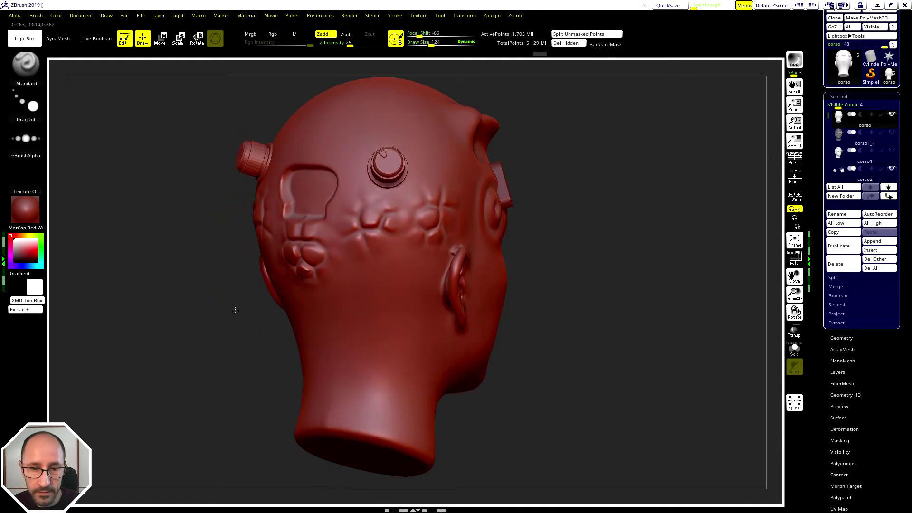
pyautogui.keyDown('shift'); pyautogui.moveTo(235, 311); pyautogui.dragTo(361, 76); pyautogui.keyUp('shift')
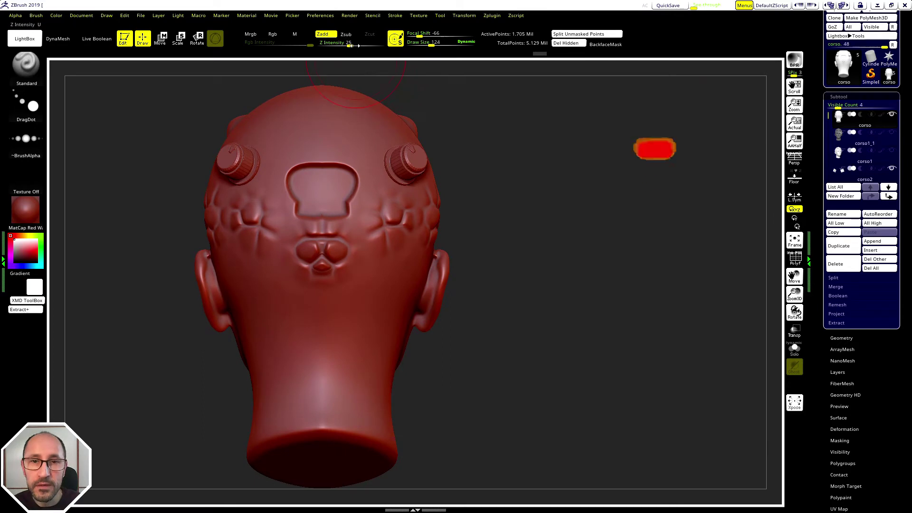
pyautogui.moveTo(349, 44); pyautogui.dragTo(369, 43)
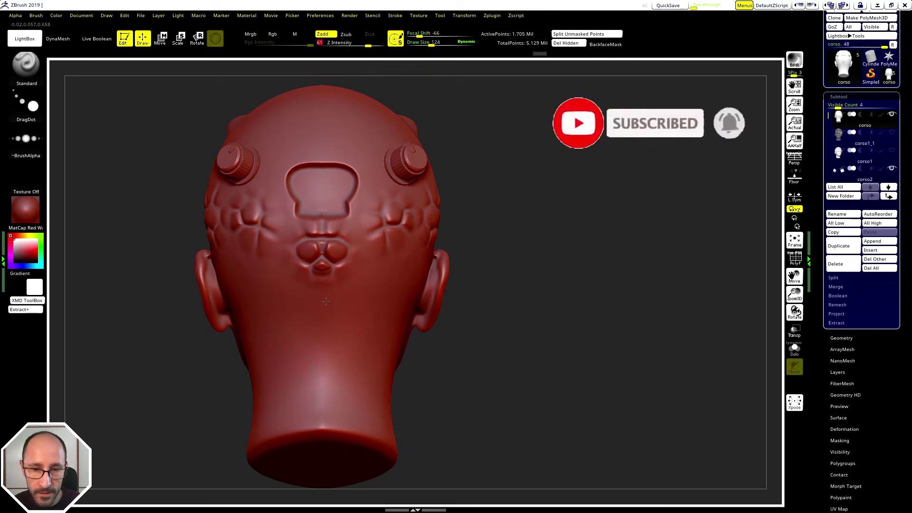
pyautogui.moveTo(324, 313); pyautogui.dragTo(324, 320)
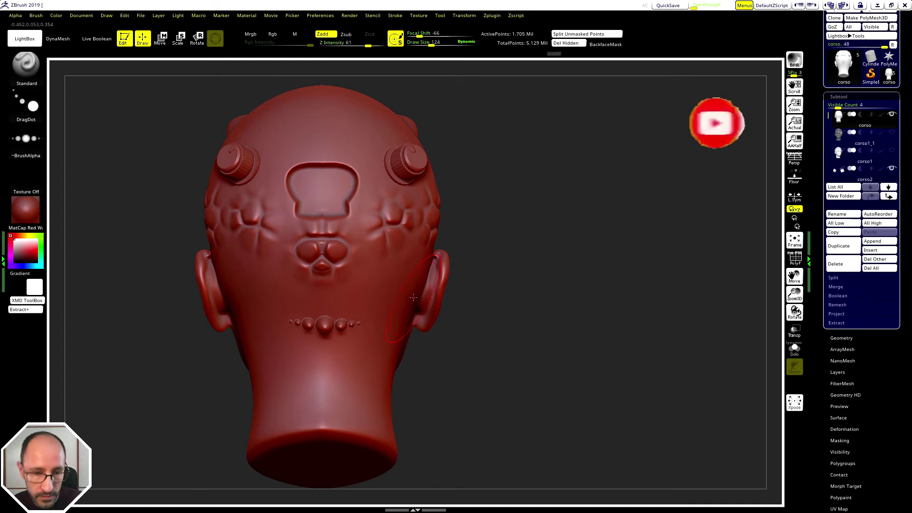
pyautogui.moveTo(468, 297)
pyautogui.mouseDown()
pyautogui.moveTo(499, 295)
pyautogui.moveTo(487, 289)
pyautogui.mouseUp()
# Step: Undo the bead row, set Z Intensity 29 and Draw Size 195, and undo a trial bump row
pyautogui.press('ctrl')
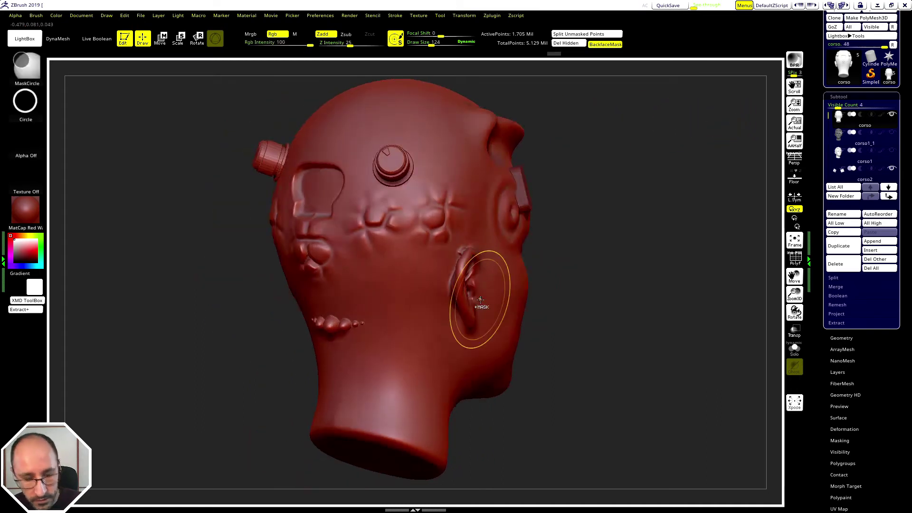
pyautogui.hotkey('ctrl', 'z')
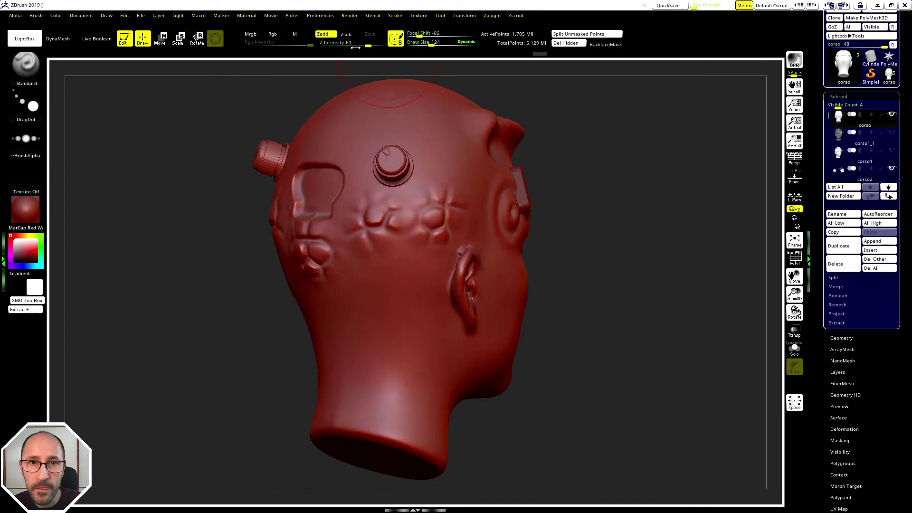
pyautogui.moveTo(356, 47); pyautogui.dragTo(353, 47)
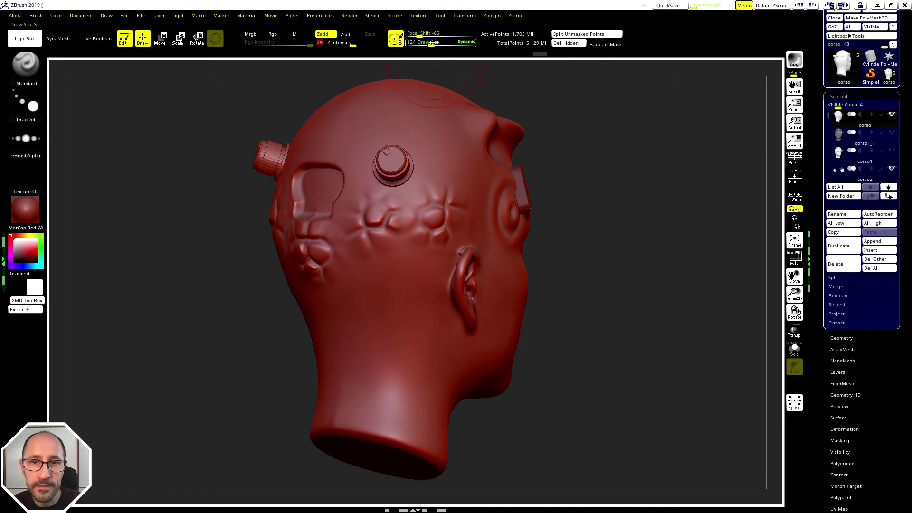
pyautogui.moveTo(433, 42); pyautogui.dragTo(437, 42)
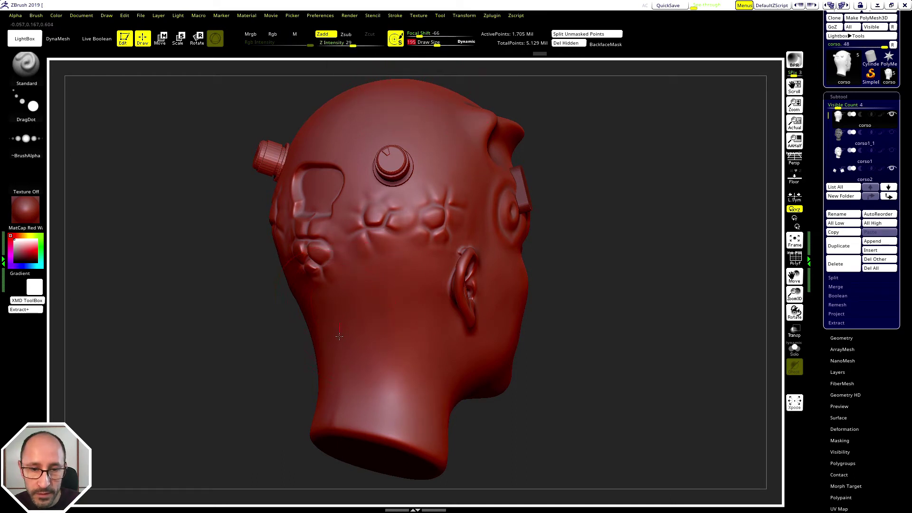
pyautogui.moveTo(340, 336); pyautogui.dragTo(340, 350)
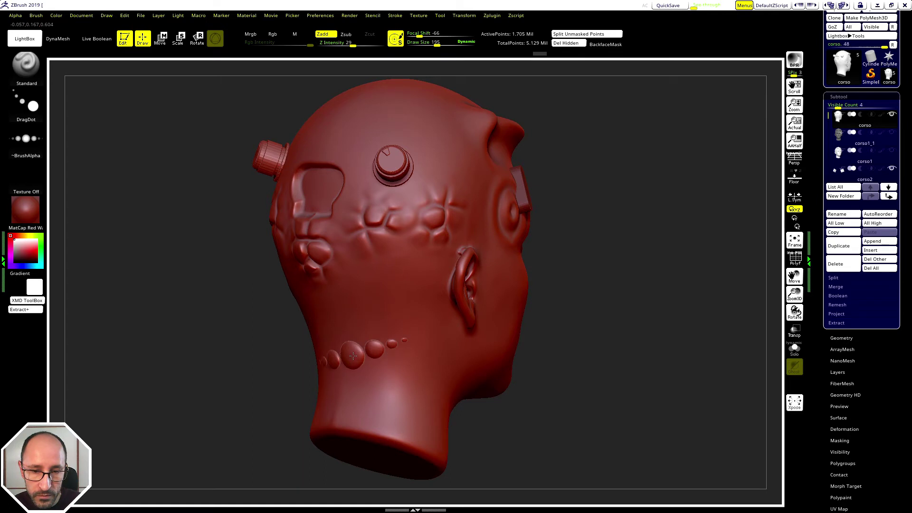
pyautogui.keyDown('shift'); pyautogui.moveTo(264, 362); pyautogui.dragTo(268, 360); pyautogui.keyUp('shift')
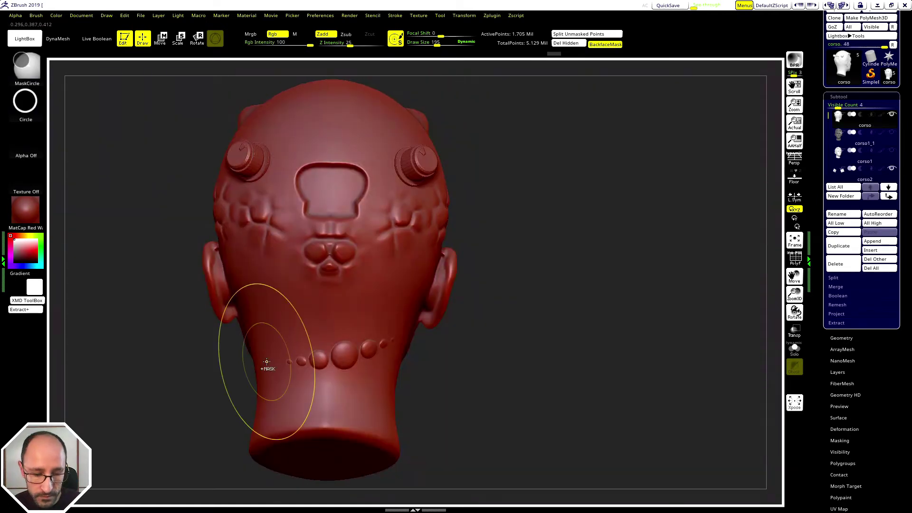
pyautogui.hotkey('ctrl', 'z')
# Step: Stamp symmetric bumps in two columns of circles down the back of the neck
pyautogui.moveTo(331, 340); pyautogui.dragTo(330, 365)
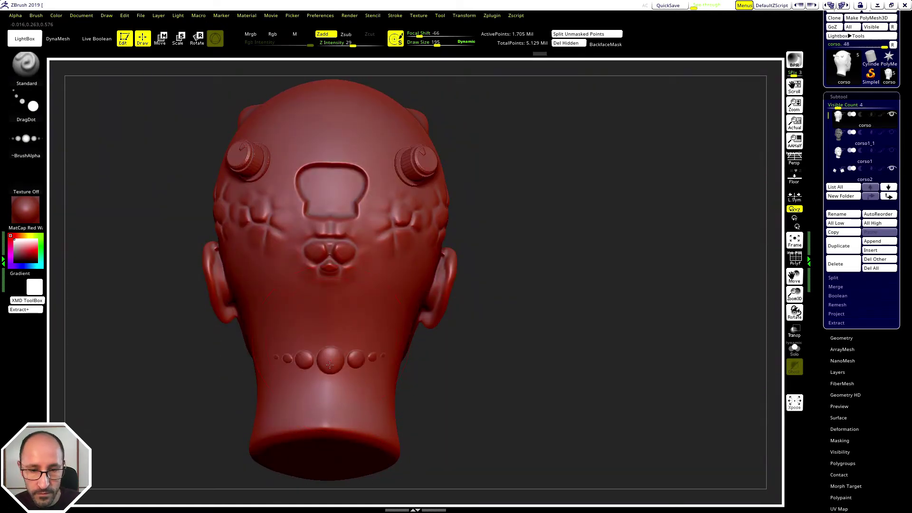
pyautogui.moveTo(489, 386); pyautogui.dragTo(445, 401)
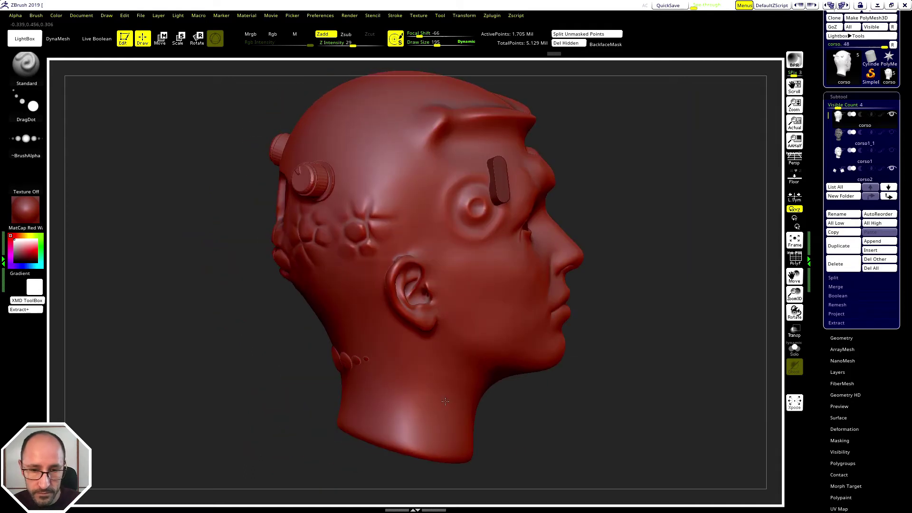
pyautogui.keyDown('shift'); pyautogui.moveTo(478, 402); pyautogui.dragTo(494, 407); pyautogui.keyUp('shift')
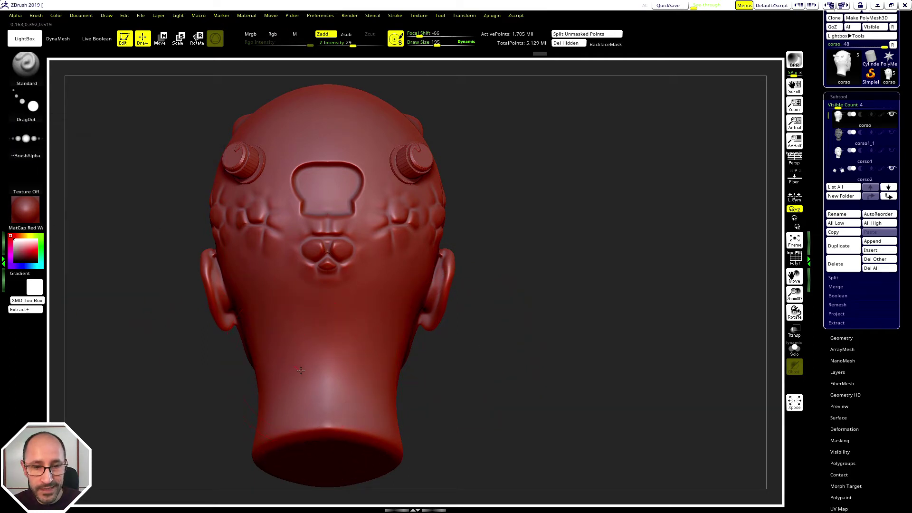
pyautogui.moveTo(301, 371); pyautogui.dragTo(317, 378)
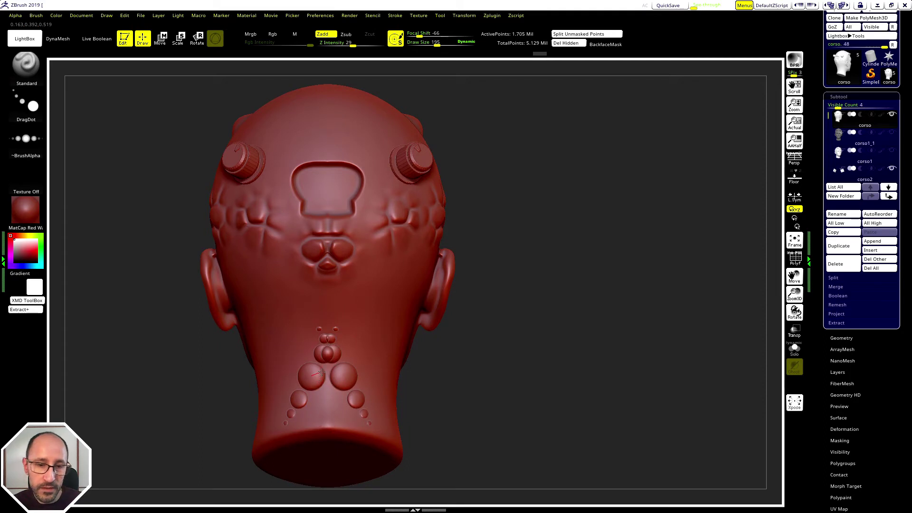
pyautogui.moveTo(330, 367); pyautogui.dragTo(295, 362)
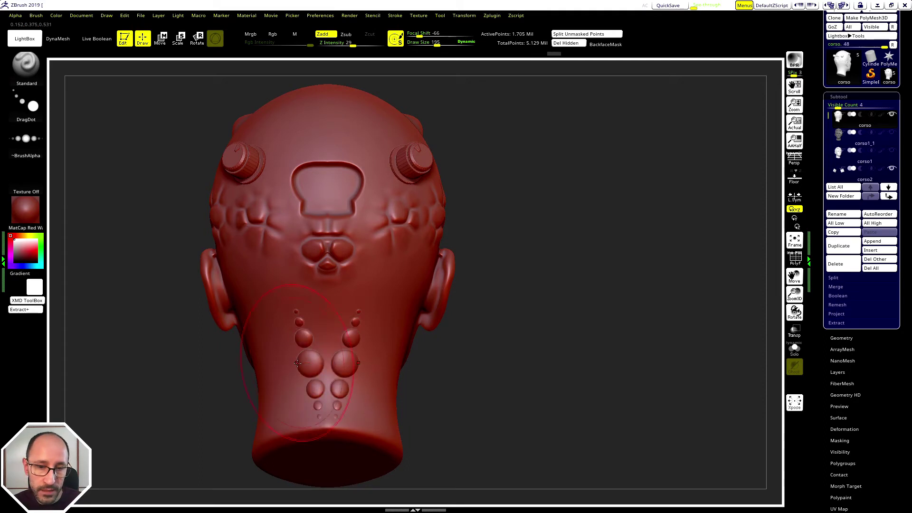
pyautogui.moveTo(570, 381); pyautogui.dragTo(520, 380)
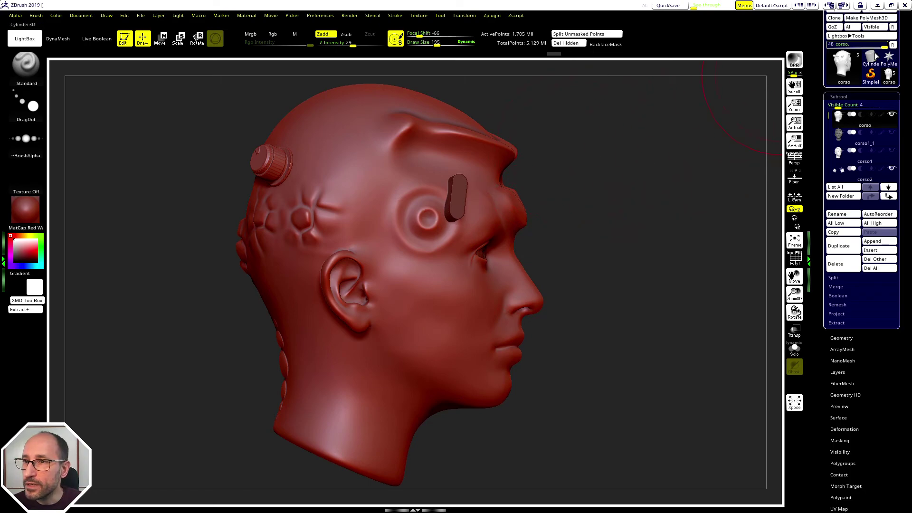
pyautogui.scroll(2, 887, 38)
# Step: Save the tool over the existing corso.ZTL file in the Oggetti 3D folder
pyautogui.click(886, 31)
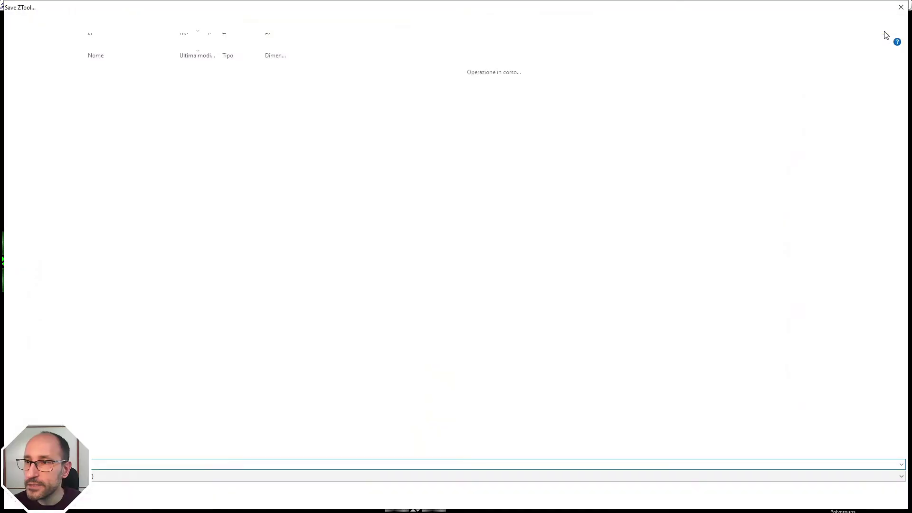
pyautogui.click(130, 461)
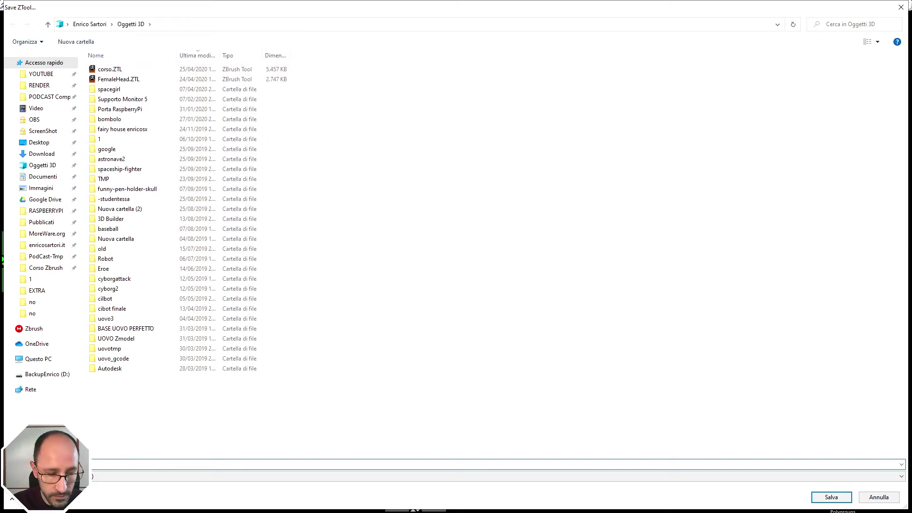
pyautogui.write('TL')
pyautogui.press('Return')
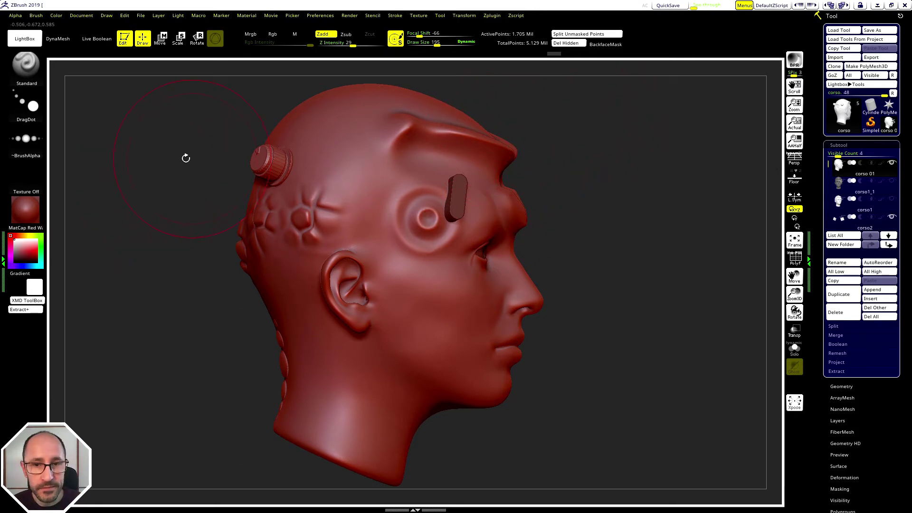
pyautogui.click(838, 145)
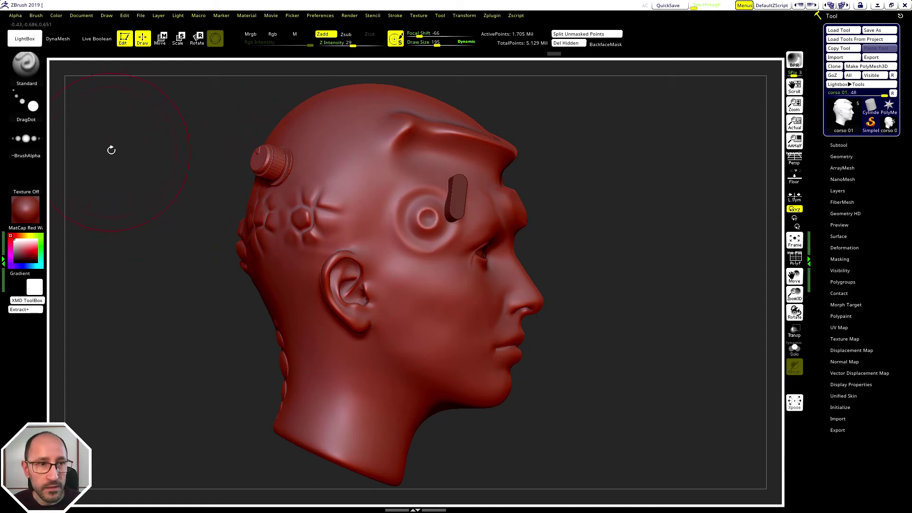
pyautogui.moveTo(139, 175)
pyautogui.mouseDown()
pyautogui.moveTo(353, 335)
pyautogui.moveTo(347, 399)
pyautogui.moveTo(322, 434)
pyautogui.moveTo(340, 366)
pyautogui.moveTo(333, 268)
pyautogui.moveTo(349, 247)
pyautogui.moveTo(364, 119)
pyautogui.moveTo(349, 123)
pyautogui.mouseUp()
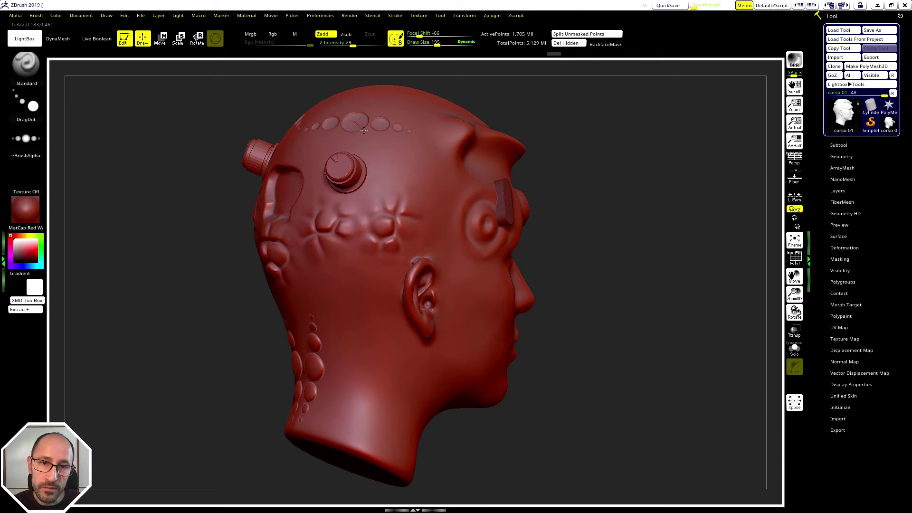
pyautogui.moveTo(639, 177); pyautogui.dragTo(652, 182)
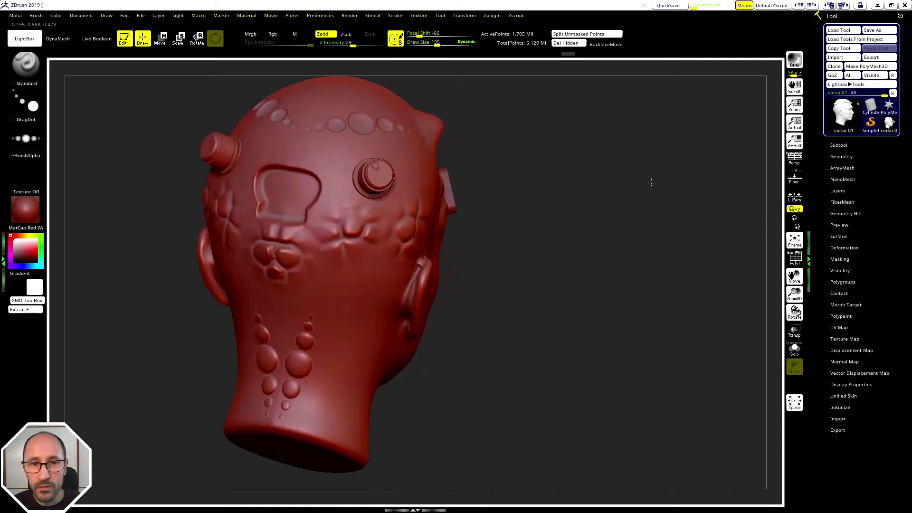
pyautogui.moveTo(795, 294)
pyautogui.mouseDown()
pyautogui.moveTo(795, 275)
pyautogui.moveTo(805, 280)
pyautogui.moveTo(804, 350)
pyautogui.mouseUp()
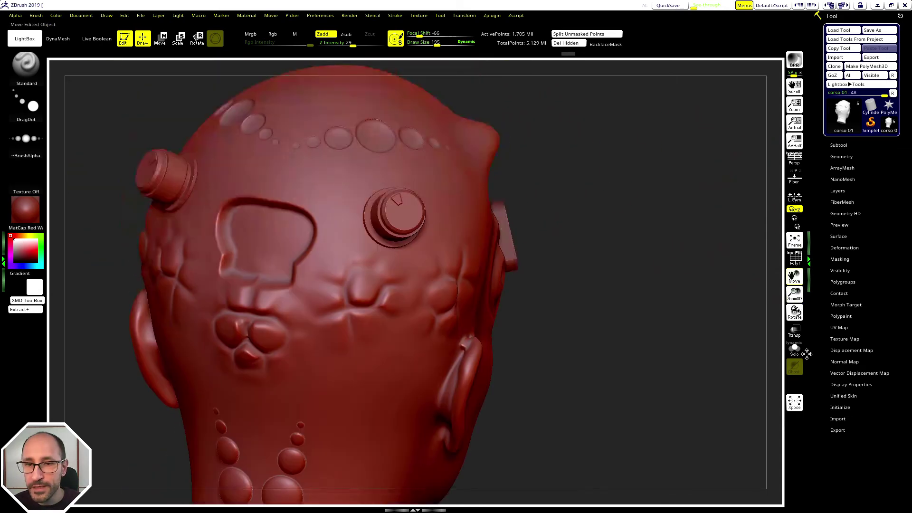
pyautogui.moveTo(680, 291); pyautogui.dragTo(615, 258)
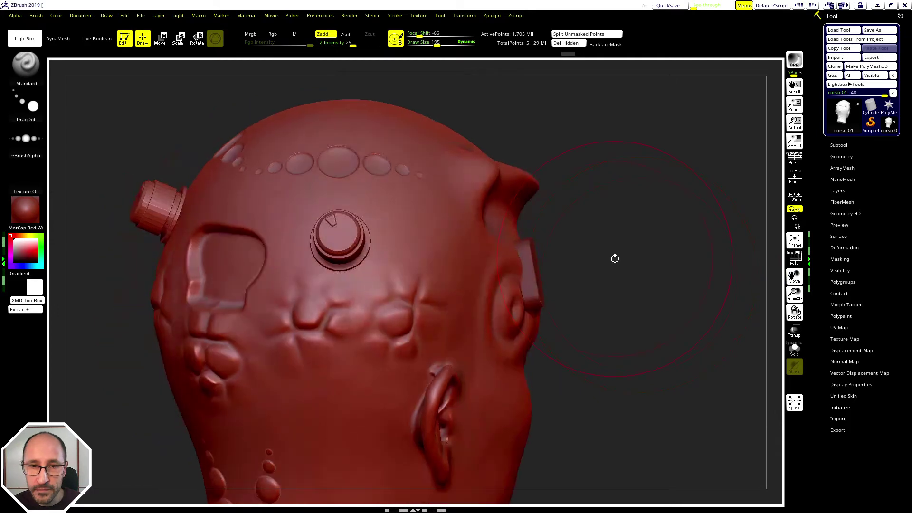
pyautogui.moveTo(795, 294); pyautogui.dragTo(794, 309)
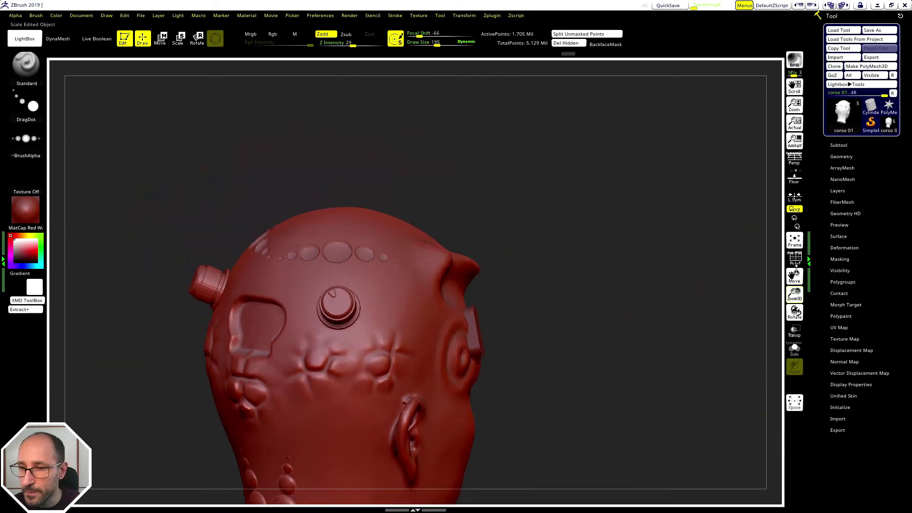
pyautogui.moveTo(794, 277); pyautogui.dragTo(807, 199)
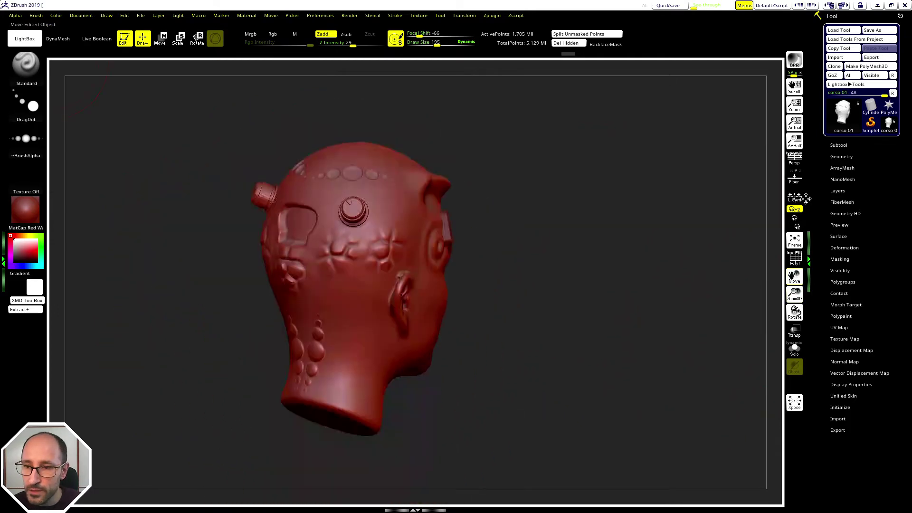
pyautogui.moveTo(570, 269); pyautogui.dragTo(529, 285)
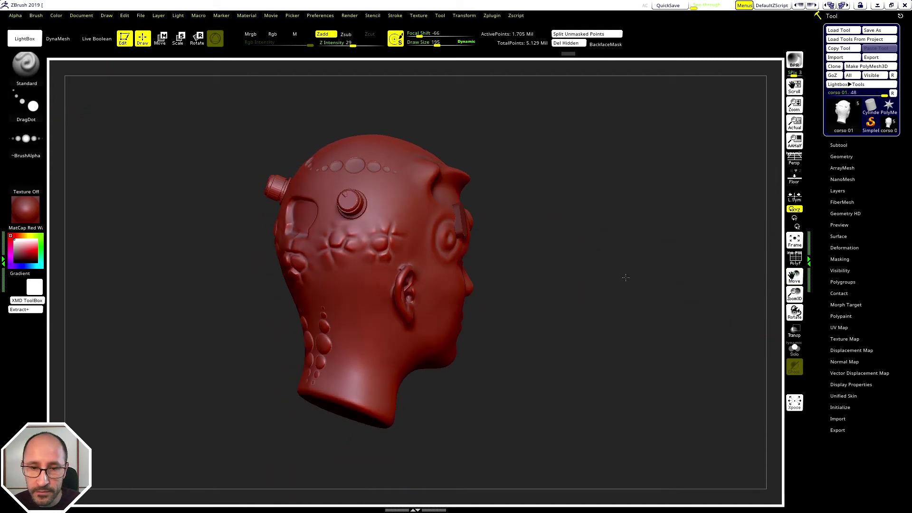
pyautogui.moveTo(634, 278)
pyautogui.mouseDown()
pyautogui.moveTo(770, 285)
pyautogui.moveTo(794, 279)
pyautogui.moveTo(793, 248)
pyautogui.mouseUp()
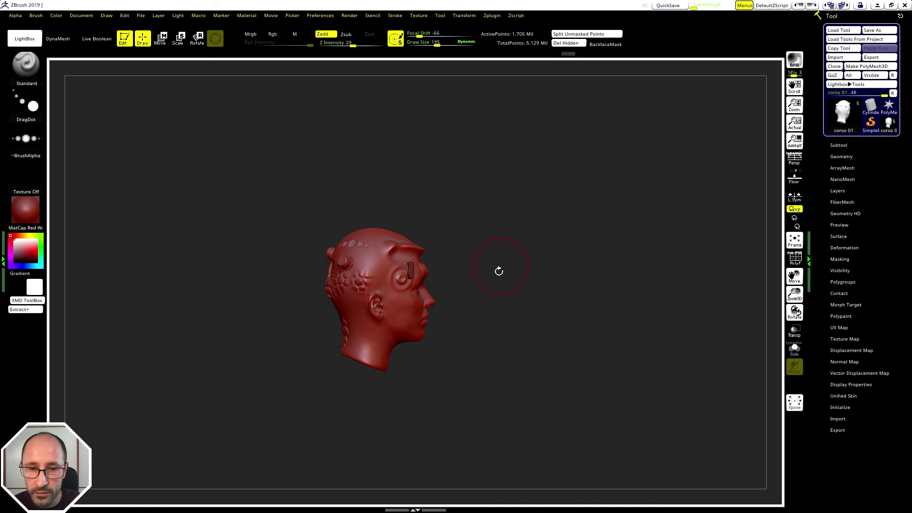
# Step: Orbit and enlarge the head into a three-quarter side view, then bring up the brush picker with B
pyautogui.moveTo(490, 291)
pyautogui.mouseDown()
pyautogui.moveTo(539, 283)
pyautogui.moveTo(494, 271)
pyautogui.moveTo(494, 235)
pyautogui.moveTo(497, 284)
pyautogui.moveTo(470, 281)
pyautogui.moveTo(499, 299)
pyautogui.moveTo(472, 292)
pyautogui.moveTo(483, 292)
pyautogui.mouseUp()
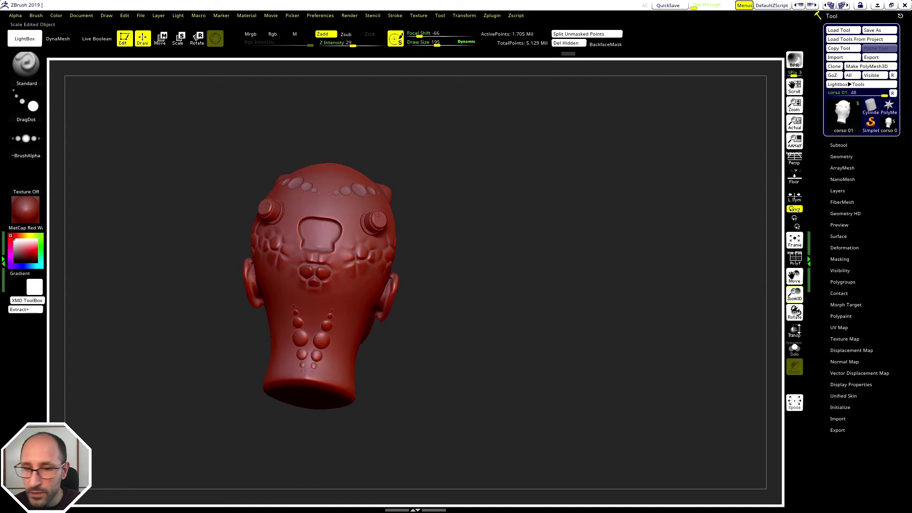
pyautogui.moveTo(795, 295); pyautogui.dragTo(541, 290)
pyautogui.moveTo(551, 257); pyautogui.dragTo(521, 257)
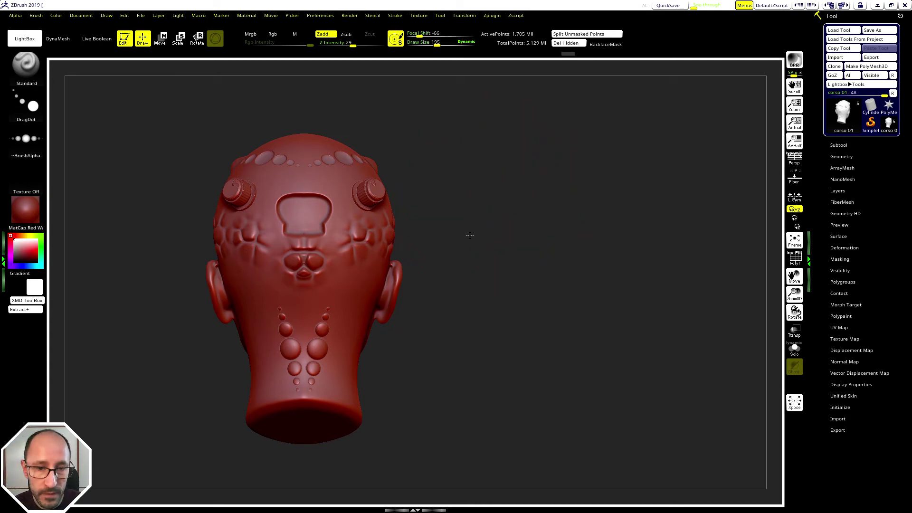
pyautogui.moveTo(470, 235); pyautogui.dragTo(100, 137)
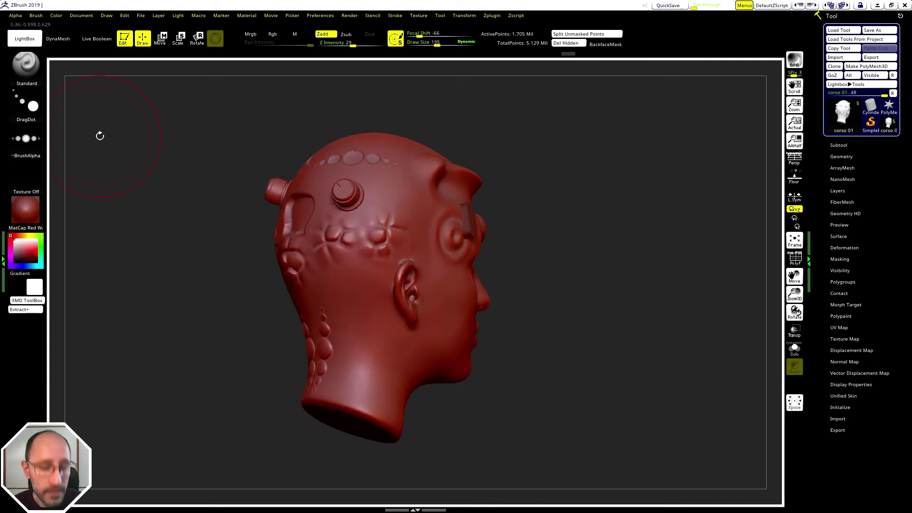
pyautogui.press('b')
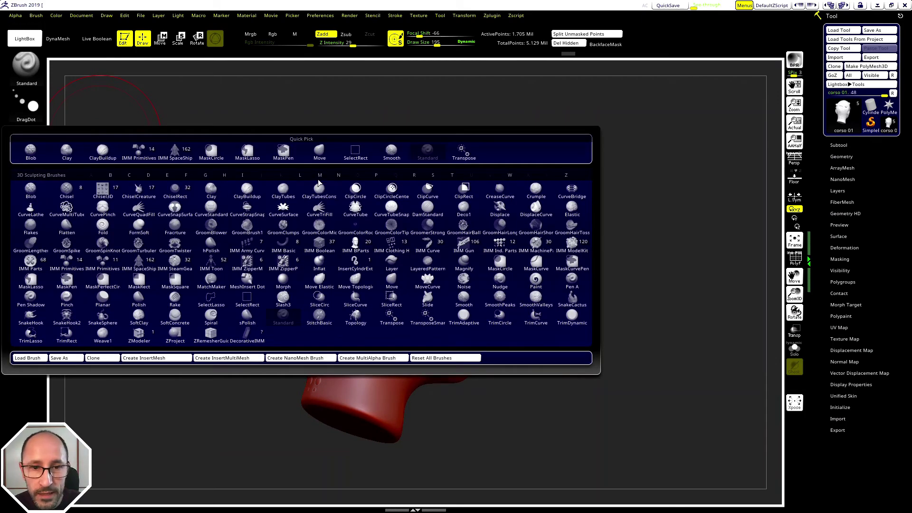
# Step: Switch to ClayTubes with Z Intensity 10 and a smaller brush size
pyautogui.click(294, 201)
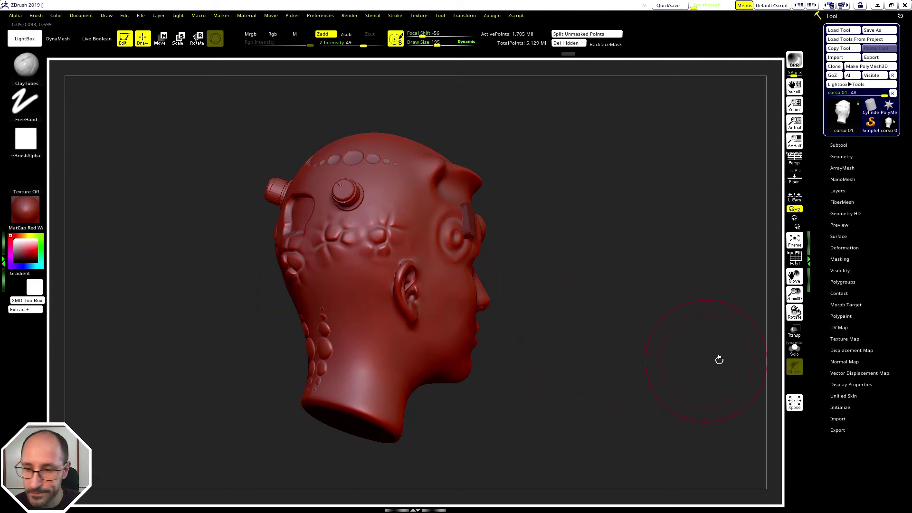
pyautogui.moveTo(558, 329); pyautogui.dragTo(603, 357)
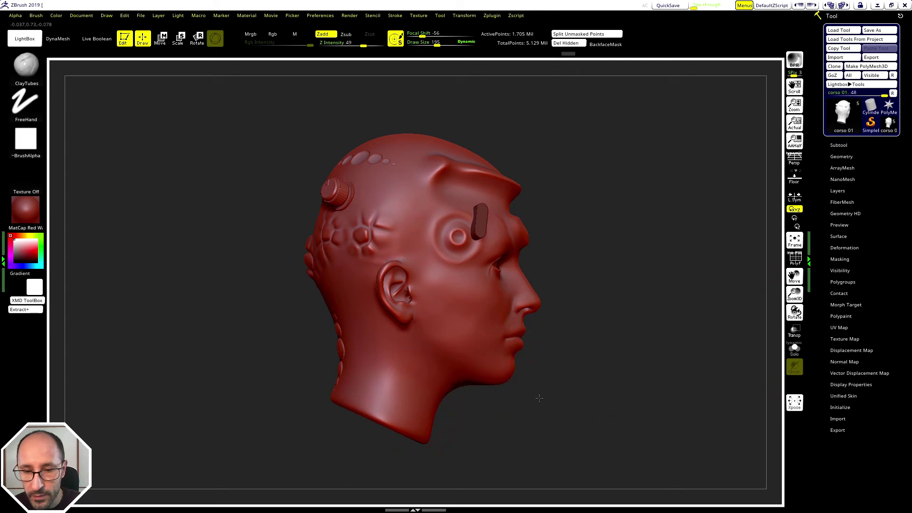
pyautogui.moveTo(540, 398)
pyautogui.keyDown('shift'); pyautogui.mouseDown()
pyautogui.moveTo(517, 393)
pyautogui.moveTo(536, 296)
pyautogui.mouseUp(); pyautogui.keyUp('shift')
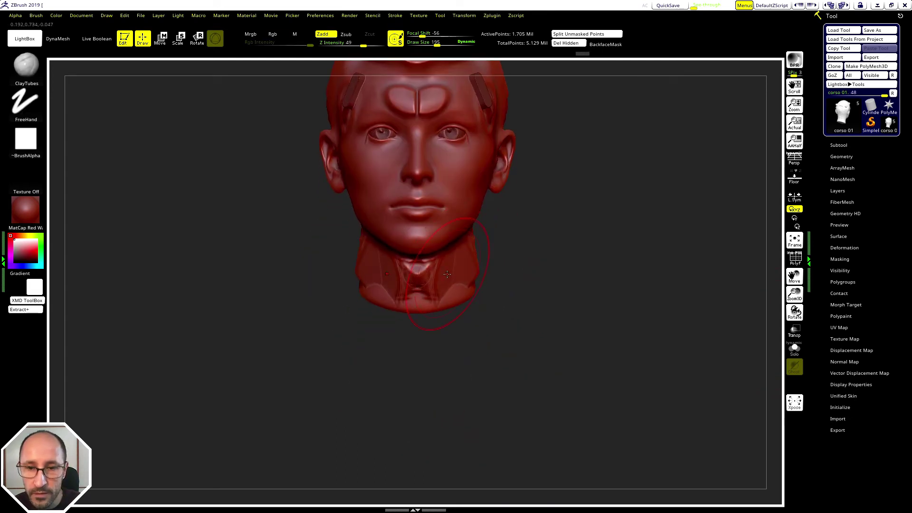
pyautogui.press('ctrl')
pyautogui.moveTo(349, 43); pyautogui.dragTo(339, 43)
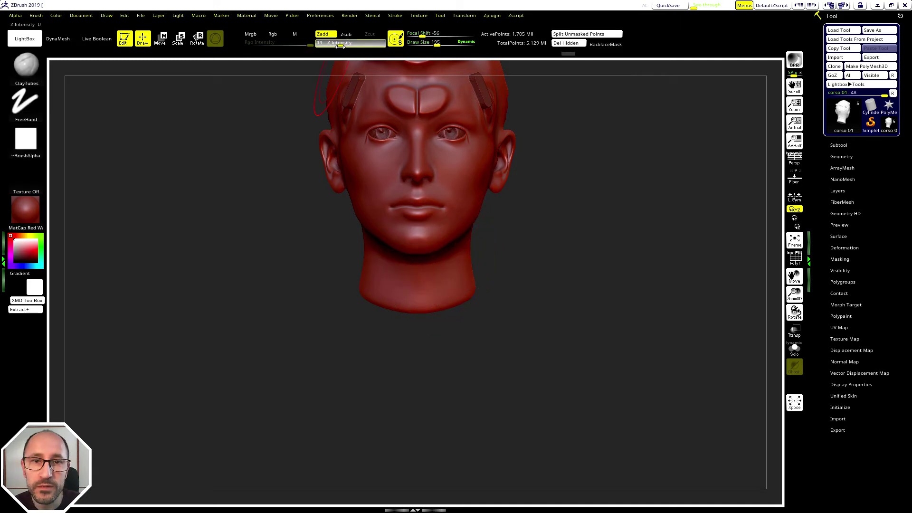
pyautogui.moveTo(441, 36); pyautogui.dragTo(425, 42)
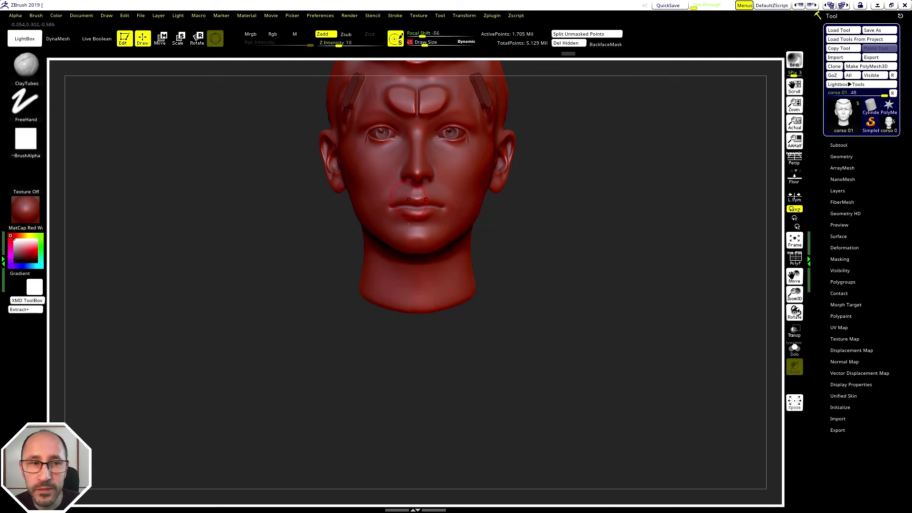
# Step: Sculpt trial strands down the neck, smooth them, and mask the neck's right side
pyautogui.moveTo(516, 266); pyautogui.dragTo(481, 237)
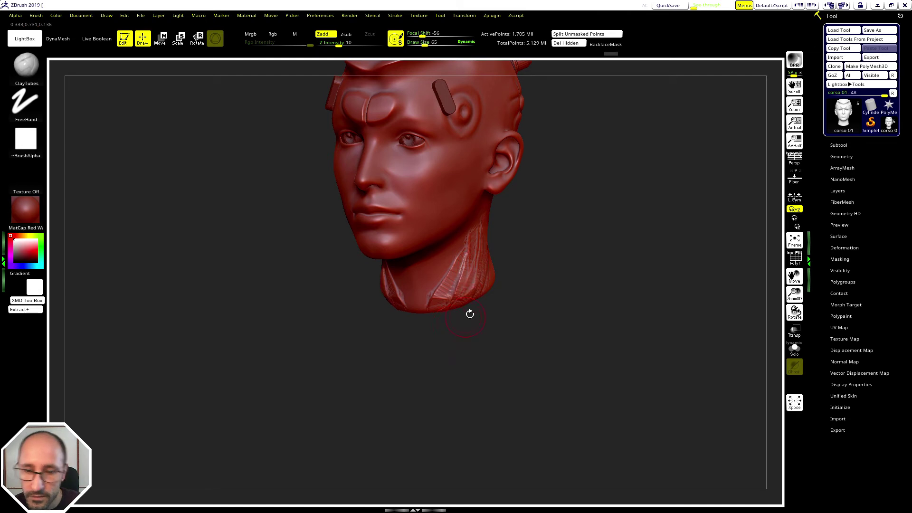
pyautogui.moveTo(534, 266); pyautogui.dragTo(534, 261)
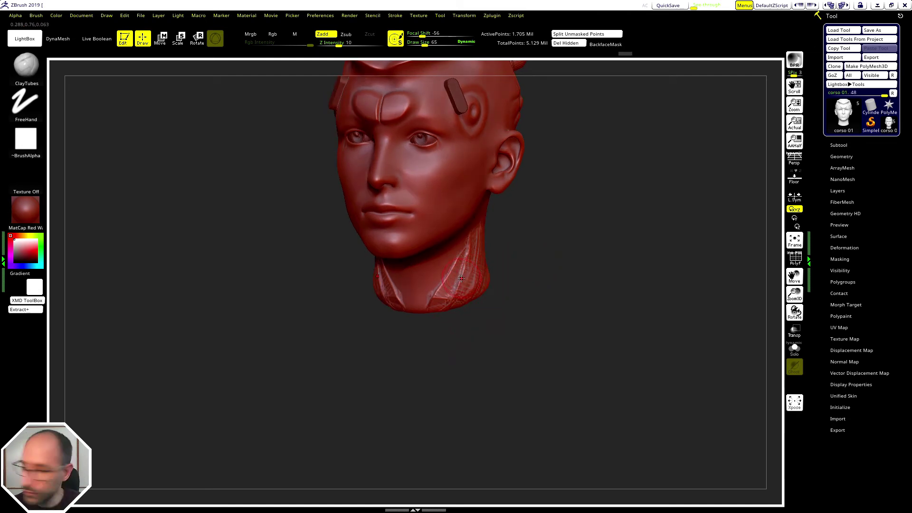
pyautogui.press('shift')
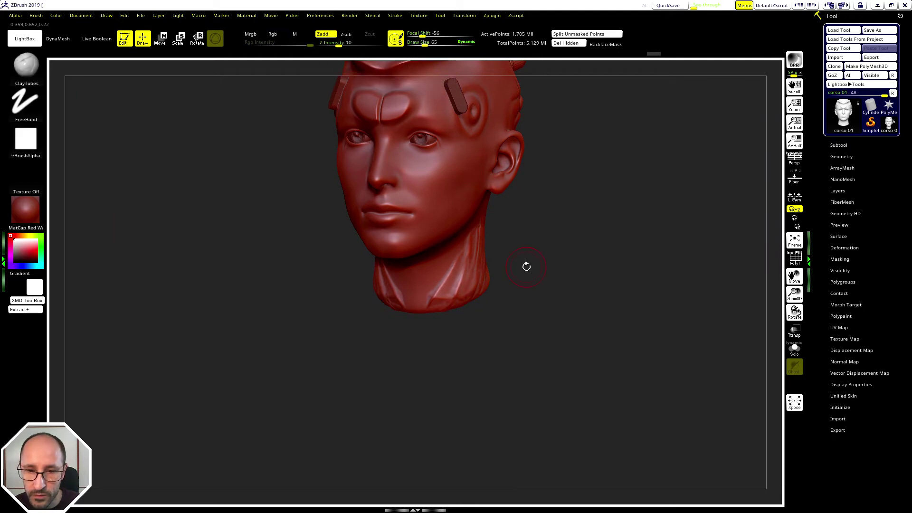
pyautogui.moveTo(525, 265); pyautogui.dragTo(512, 270)
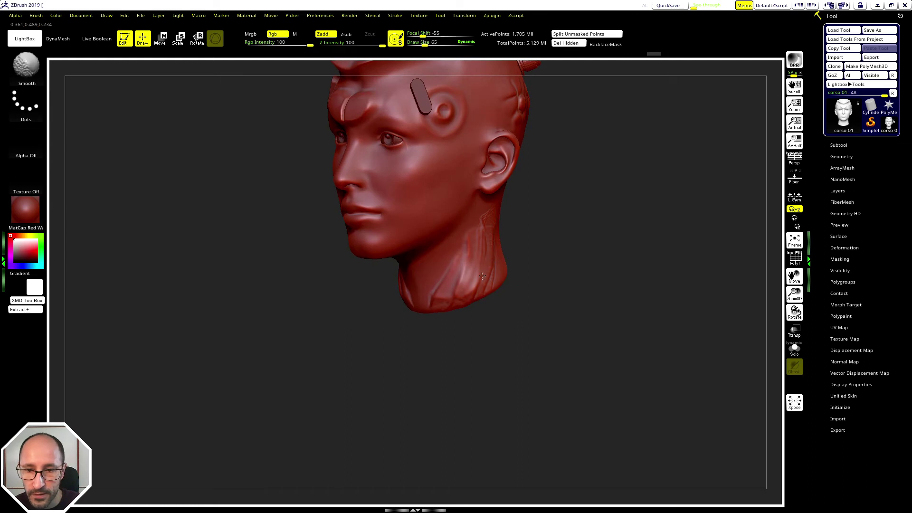
pyautogui.keyDown('shift'); pyautogui.moveTo(428, 291); pyautogui.dragTo(463, 250); pyautogui.keyUp('shift')
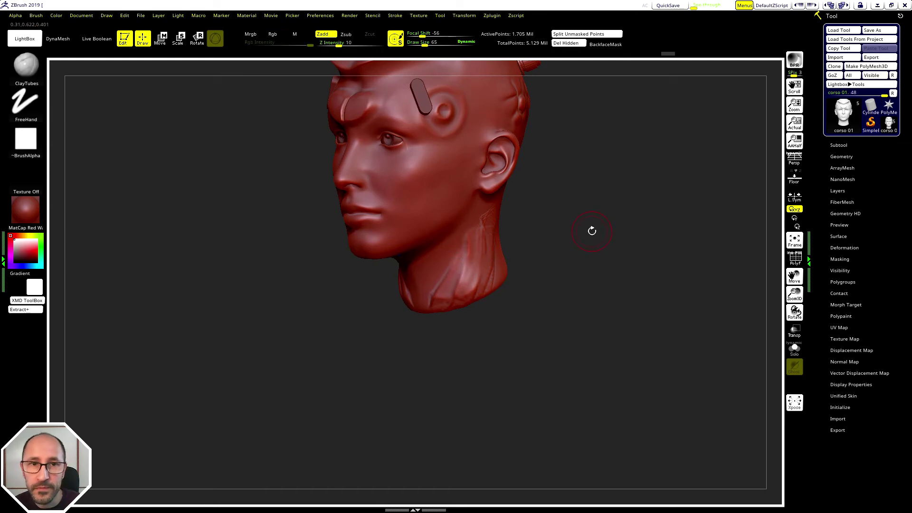
pyautogui.moveTo(592, 228); pyautogui.dragTo(600, 235)
pyautogui.press('ctrl')
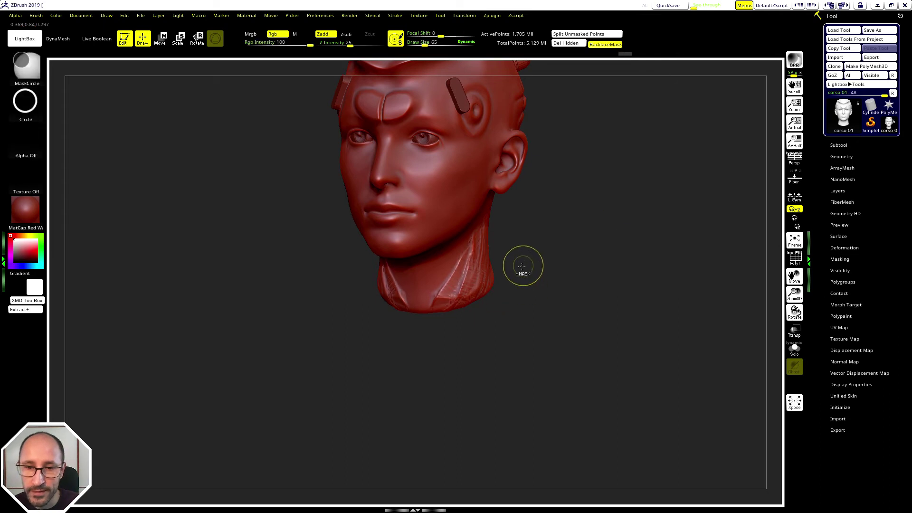
pyautogui.keyDown('ctrl'); pyautogui.moveTo(520, 269); pyautogui.dragTo(509, 259); pyautogui.keyUp('ctrl')
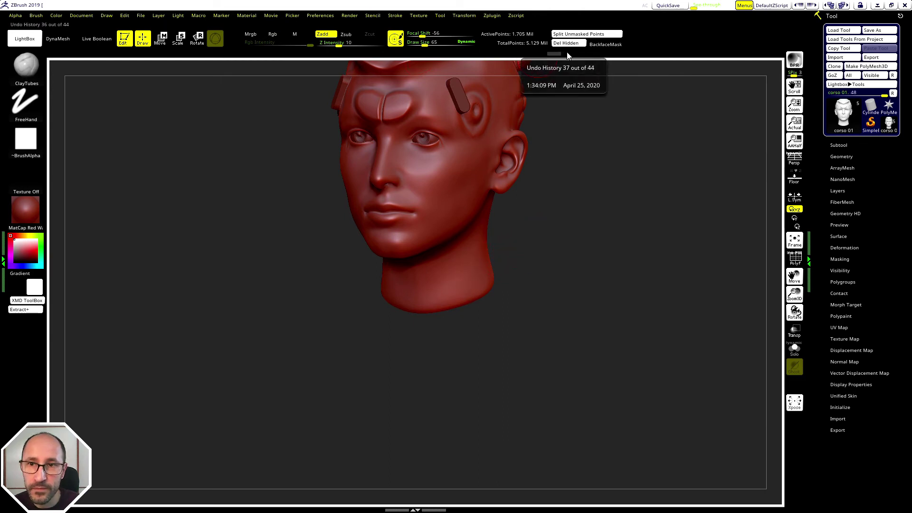
# Step: Undo the trial strokes, set Focal Shift 0 and size 104, and add mirrored neck ridges
pyautogui.click(567, 56)
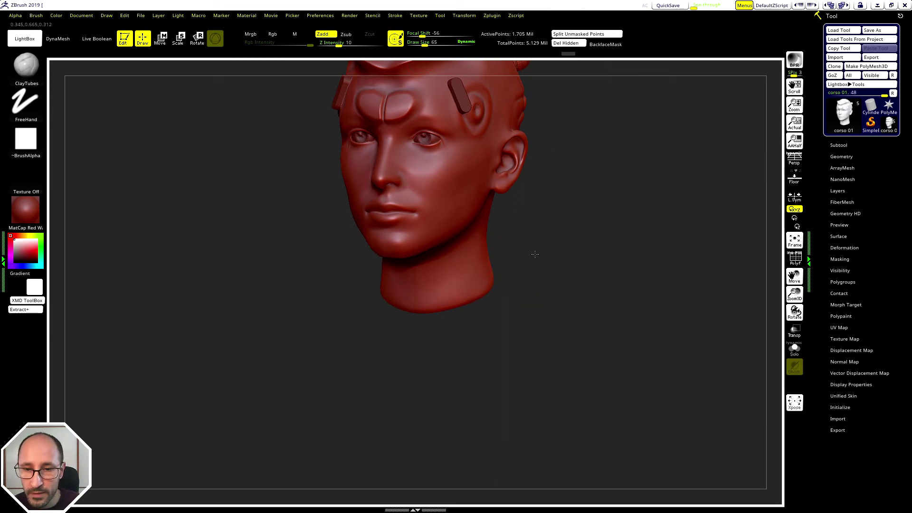
pyautogui.keyDown('shift'); pyautogui.moveTo(535, 254); pyautogui.dragTo(511, 236); pyautogui.keyUp('shift')
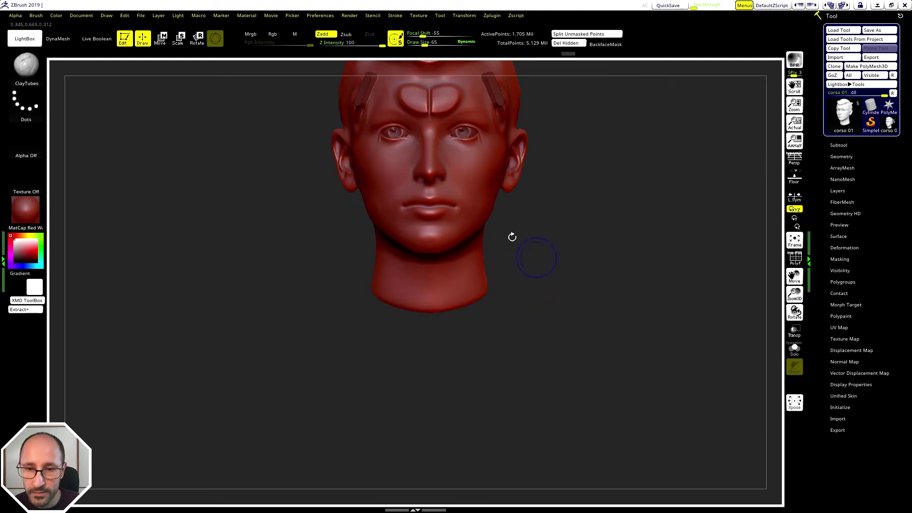
pyautogui.click(437, 37)
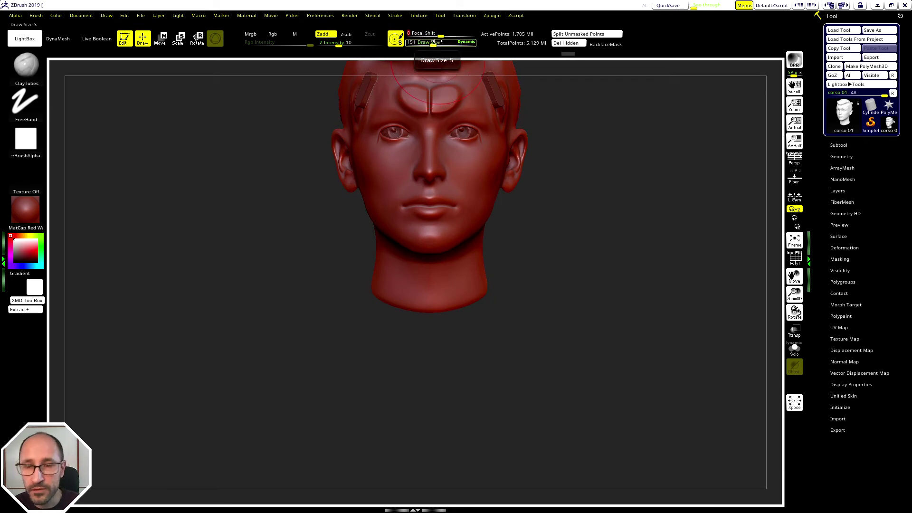
pyautogui.moveTo(473, 274); pyautogui.dragTo(477, 287)
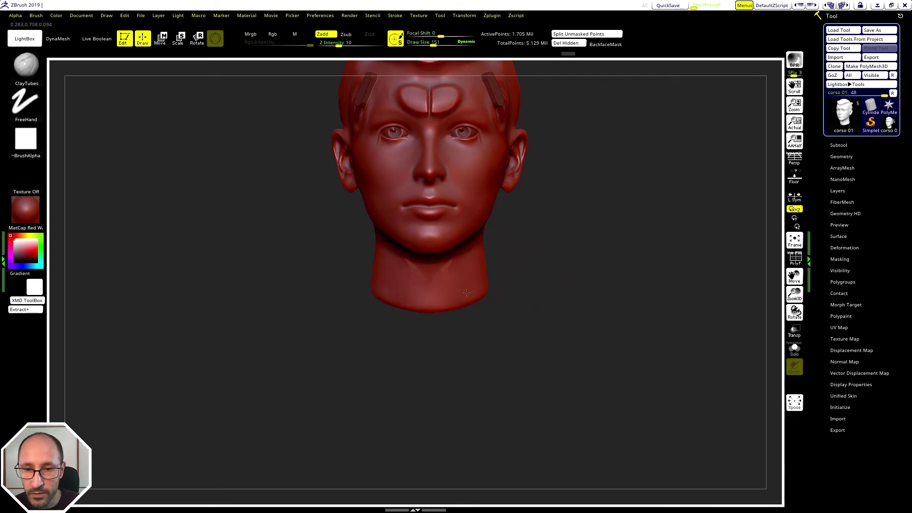
pyautogui.moveTo(434, 44); pyautogui.dragTo(430, 44)
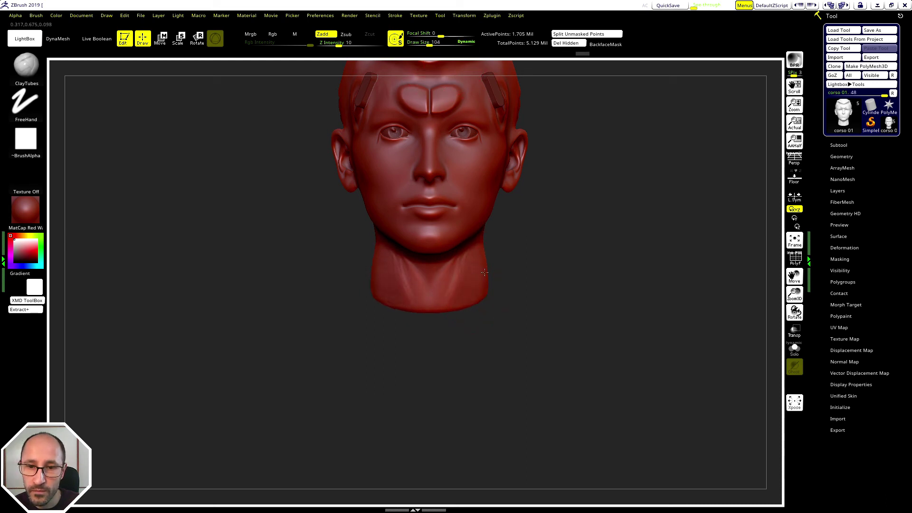
# Step: Rotate around the head and smooth the surface at the base of the neck
pyautogui.keyDown('shift'); pyautogui.moveTo(518, 262); pyautogui.dragTo(475, 266); pyautogui.keyUp('shift')
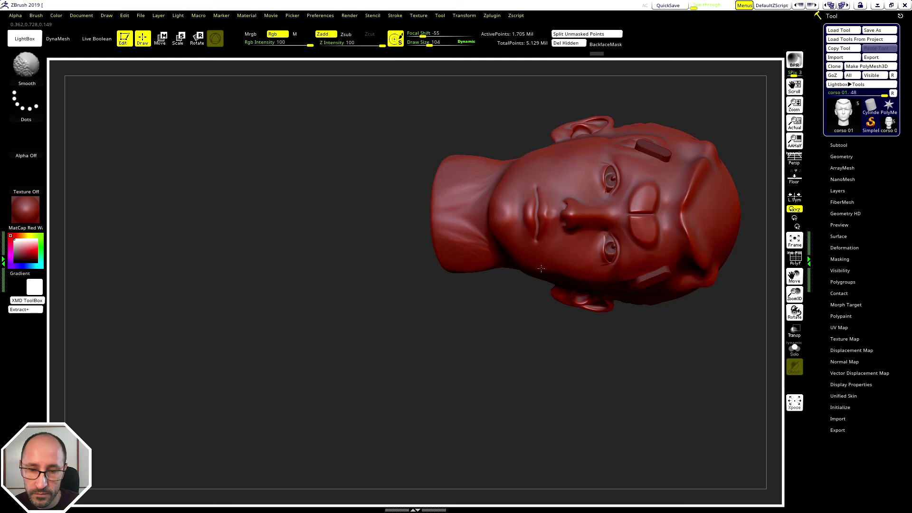
pyautogui.keyDown('shift'); pyautogui.moveTo(541, 269); pyautogui.dragTo(525, 279); pyautogui.keyUp('shift')
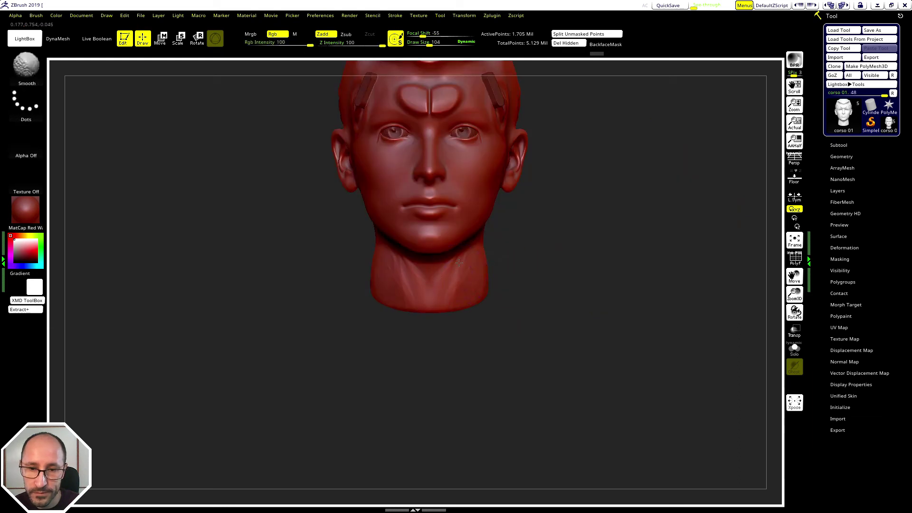
pyautogui.moveTo(454, 282); pyautogui.dragTo(519, 280, button='right')
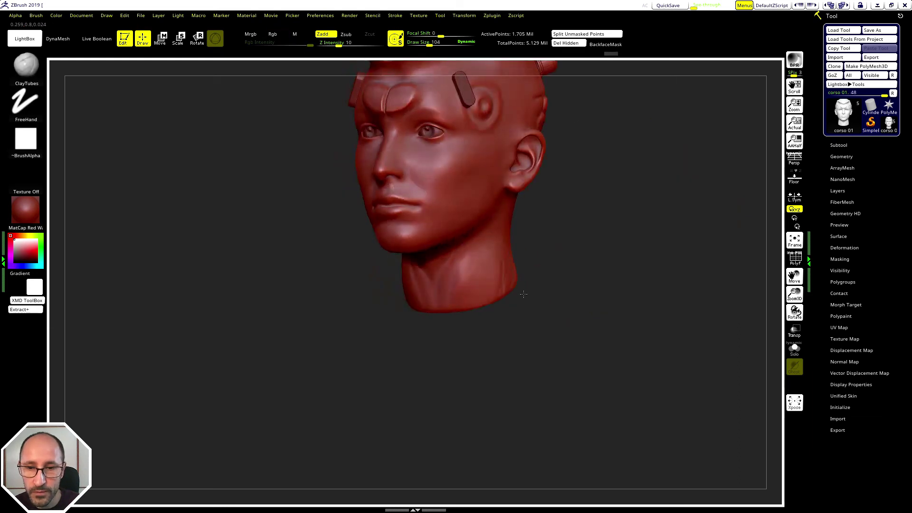
pyautogui.press('shift')
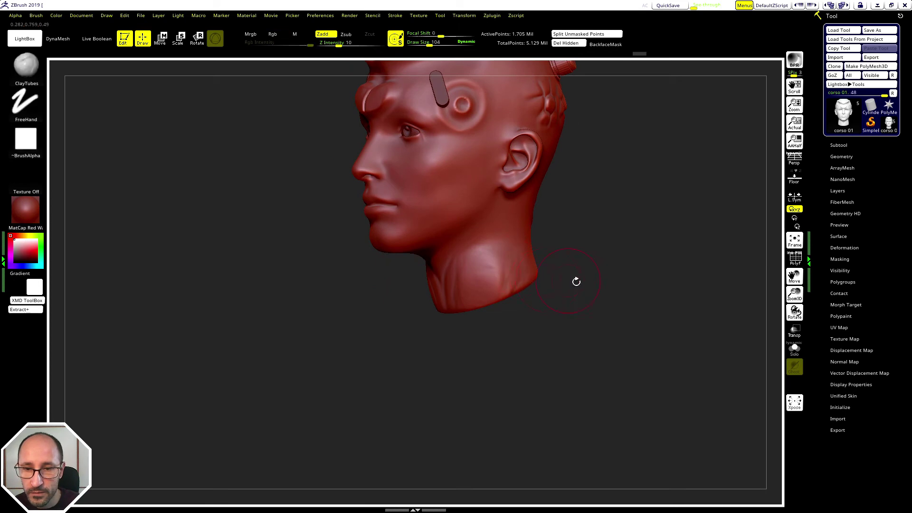
pyautogui.moveTo(576, 280); pyautogui.dragTo(522, 310)
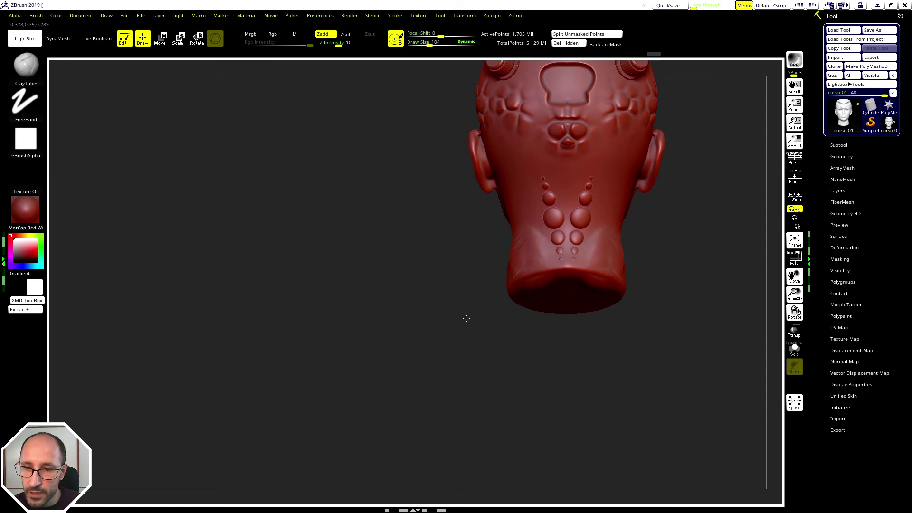
pyautogui.moveTo(466, 316); pyautogui.dragTo(509, 267)
pyautogui.moveTo(420, 308)
pyautogui.mouseDown()
pyautogui.moveTo(511, 275)
pyautogui.moveTo(500, 264)
pyautogui.mouseUp()
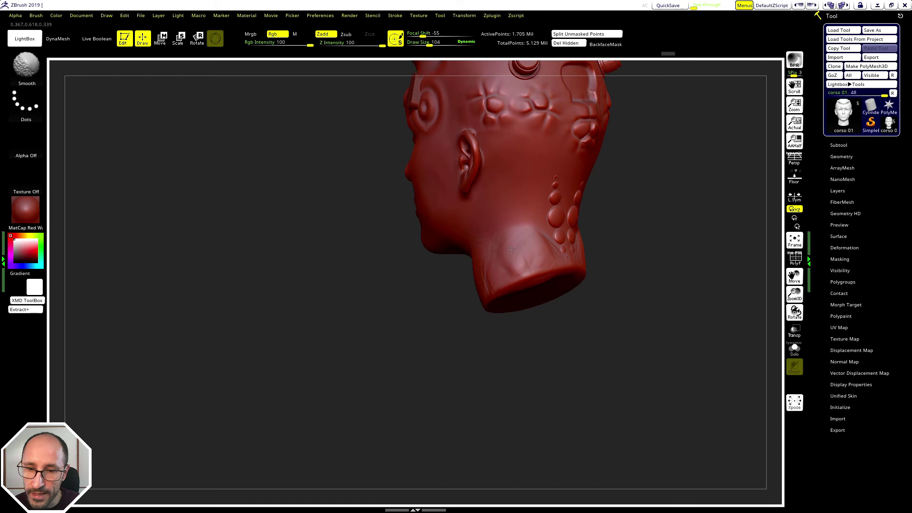
pyautogui.moveTo(426, 320); pyautogui.dragTo(501, 287)
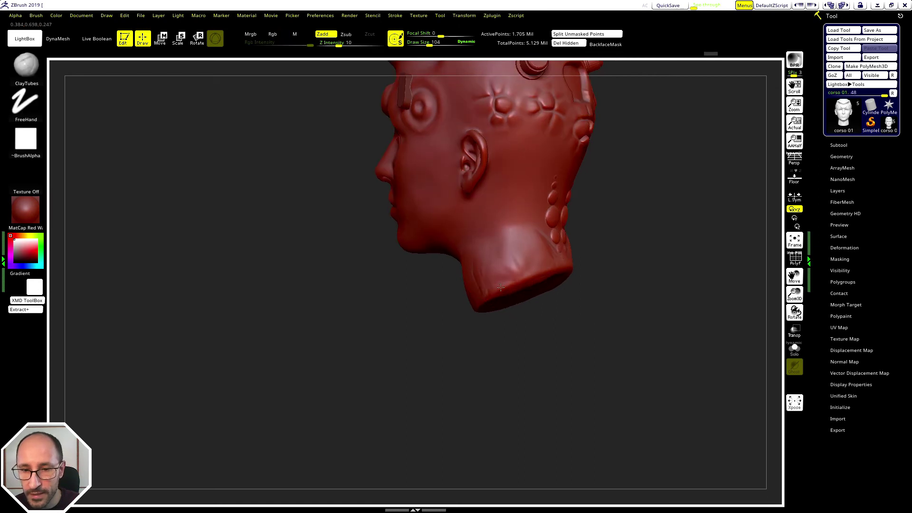
pyautogui.keyDown('shift'); pyautogui.moveTo(509, 247); pyautogui.dragTo(517, 267); pyautogui.keyUp('shift')
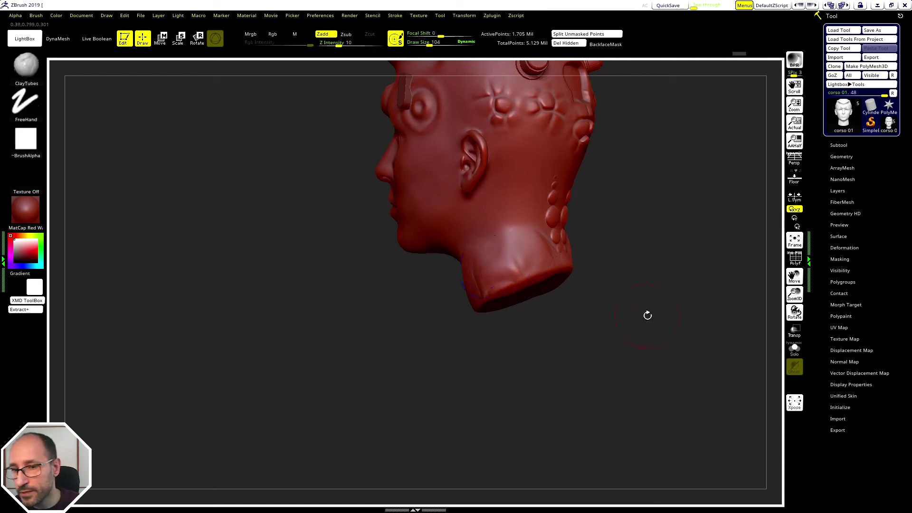
# Step: Turn the head to its right profile and open the brush palette from the Brush thumbnail
pyautogui.moveTo(645, 315)
pyautogui.mouseDown()
pyautogui.moveTo(501, 340)
pyautogui.moveTo(589, 313)
pyautogui.moveTo(594, 301)
pyautogui.mouseUp()
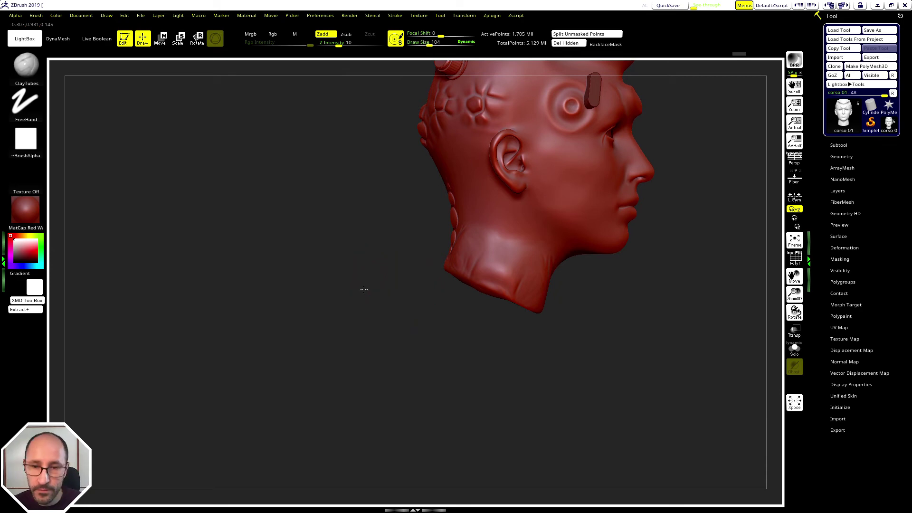
pyautogui.moveTo(364, 290); pyautogui.dragTo(155, 256)
pyautogui.click(36, 82)
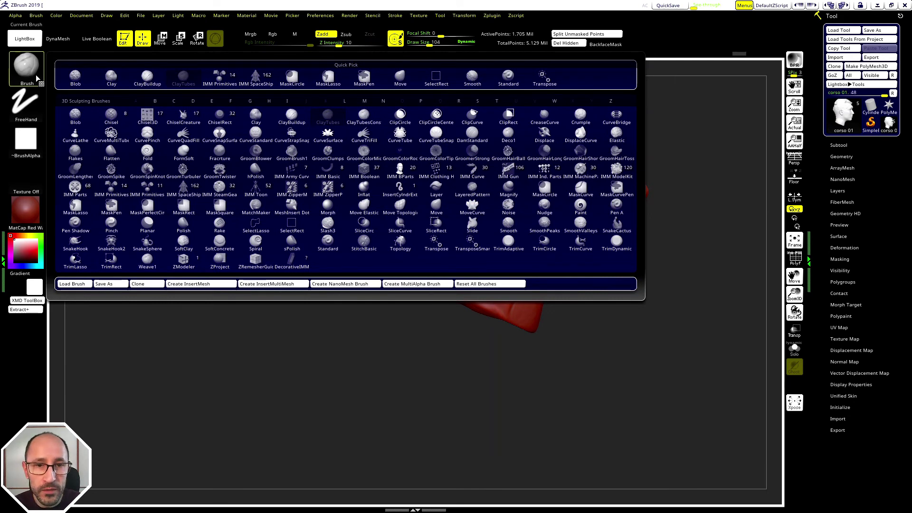
# Step: Select DamStandard at draw size 48, frame the head, and carve a short groove near the top
pyautogui.press('d')
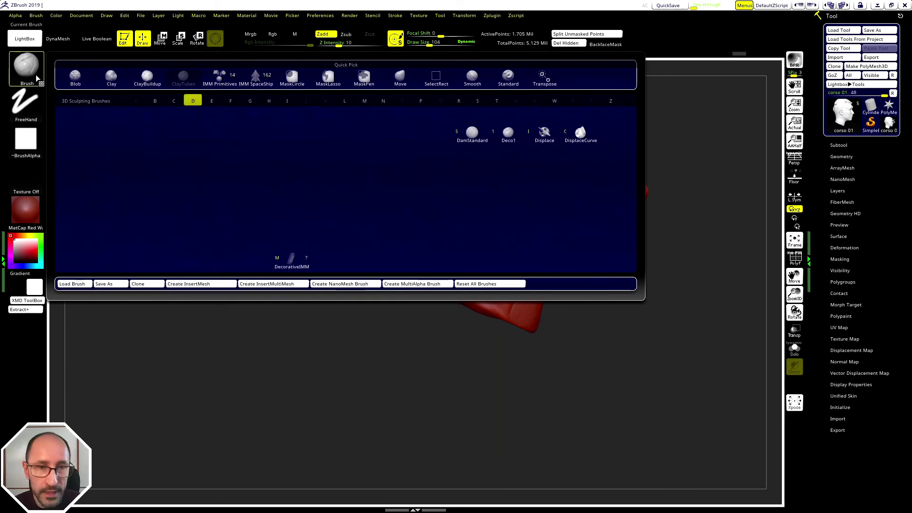
pyautogui.click(472, 133)
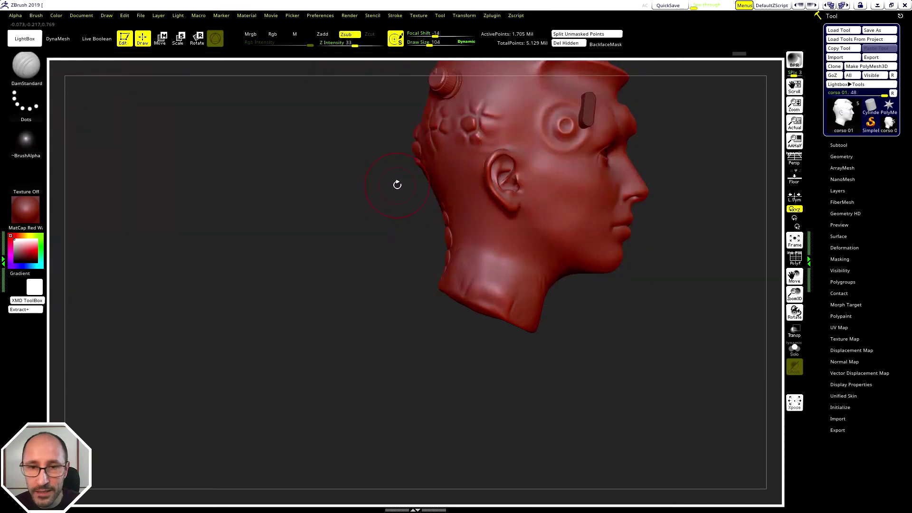
pyautogui.press('f')
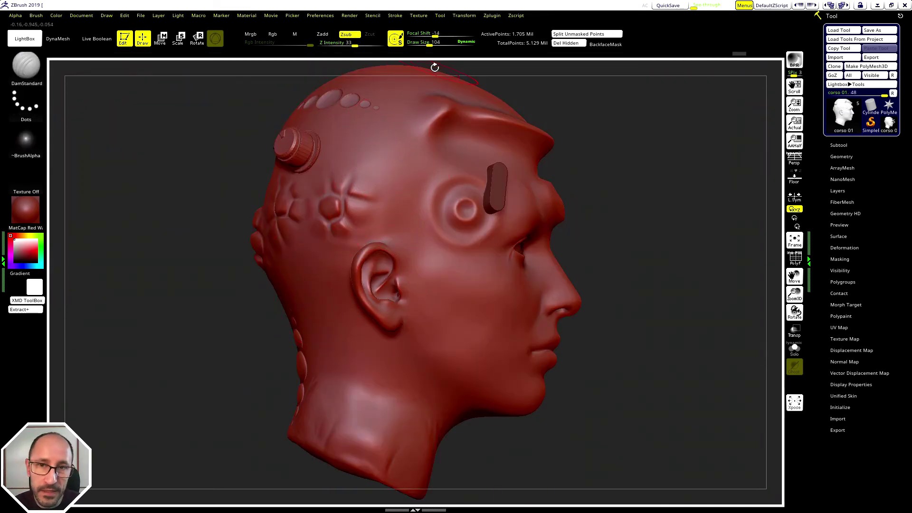
pyautogui.moveTo(430, 45); pyautogui.dragTo(422, 45)
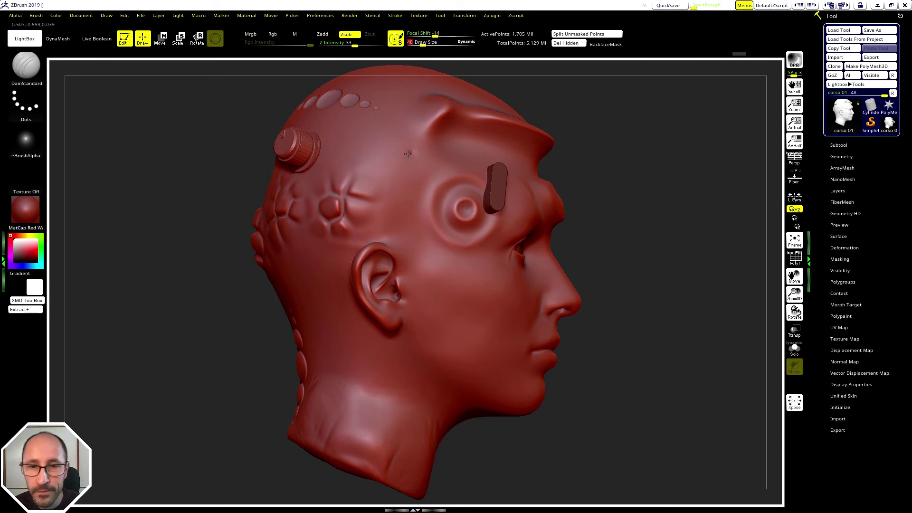
pyautogui.moveTo(413, 151)
pyautogui.mouseDown()
pyautogui.moveTo(362, 151)
pyautogui.moveTo(405, 130)
pyautogui.mouseUp()
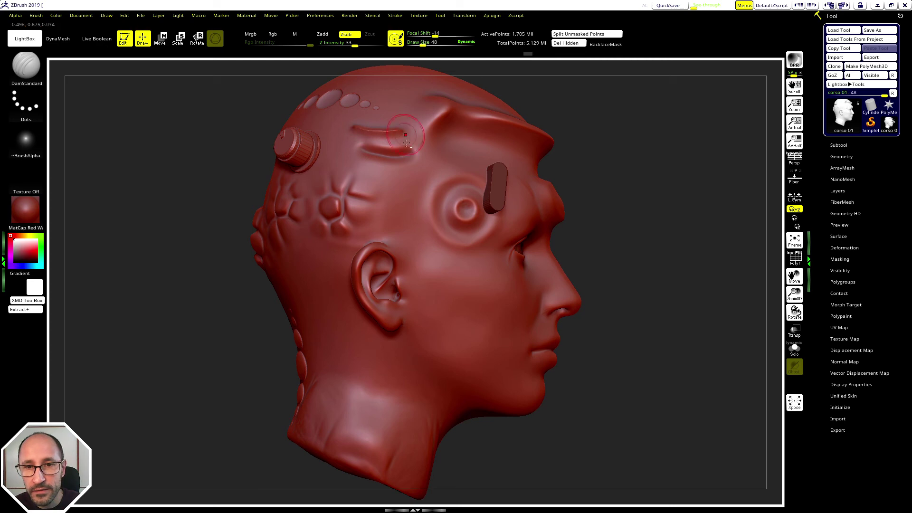
# Step: Carve a vertical groove down the temple, then a diagonal one toward the cheek
pyautogui.moveTo(598, 166); pyautogui.dragTo(574, 176)
pyautogui.press('ctrl')
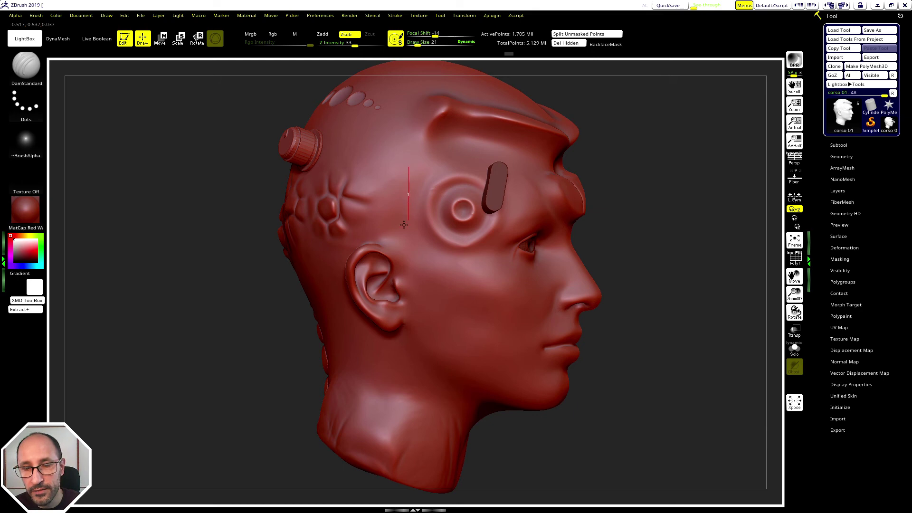
pyautogui.moveTo(404, 224); pyautogui.dragTo(414, 254)
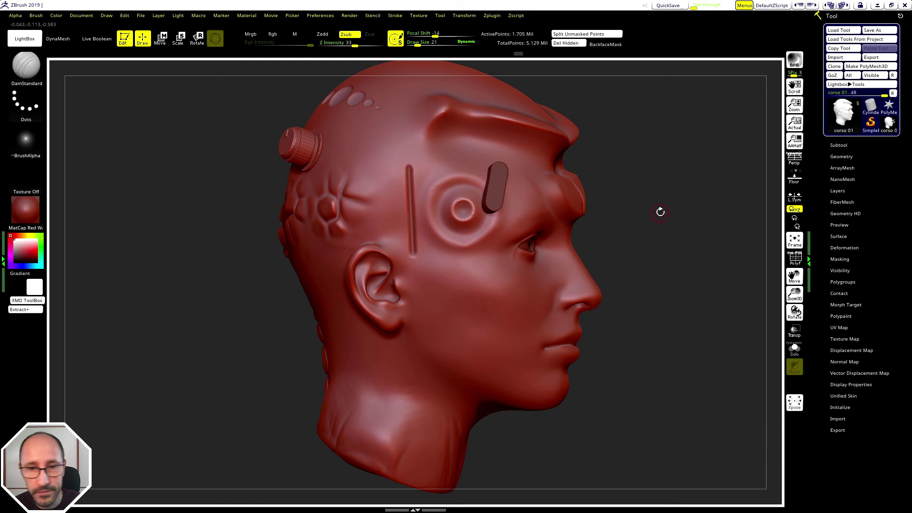
pyautogui.moveTo(659, 211); pyautogui.dragTo(654, 208)
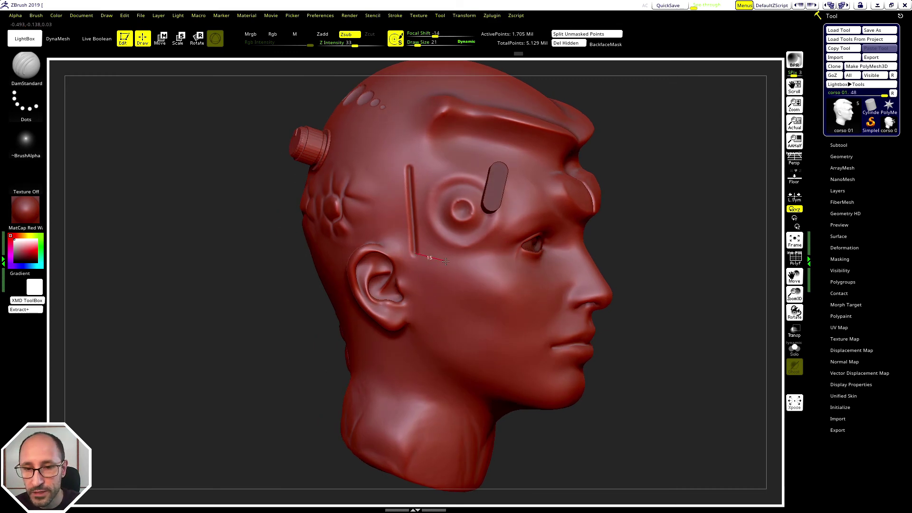
pyautogui.moveTo(446, 261)
pyautogui.mouseDown()
pyautogui.moveTo(514, 288)
pyautogui.moveTo(496, 279)
pyautogui.mouseUp()
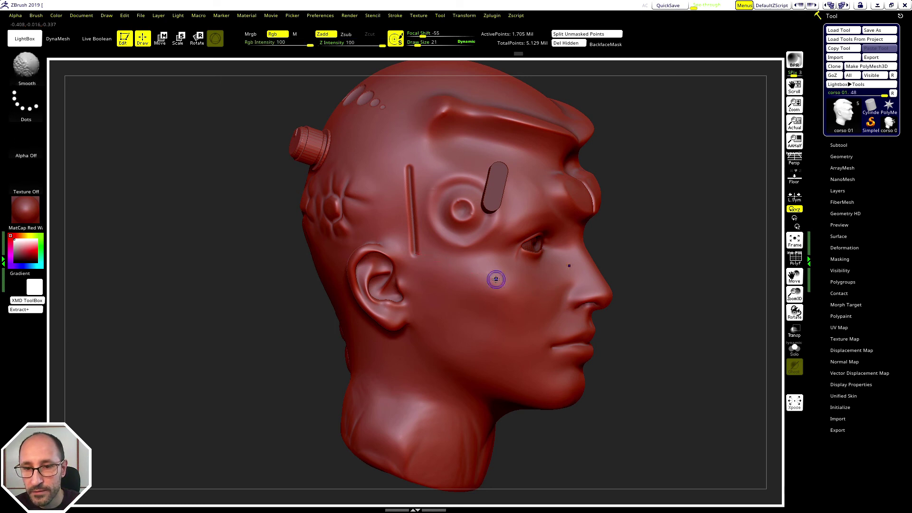
# Step: Try a second vertical groove beside the first, then undo it with Ctrl+Z
pyautogui.moveTo(626, 247)
pyautogui.mouseDown()
pyautogui.moveTo(444, 255)
pyautogui.moveTo(486, 284)
pyautogui.mouseUp()
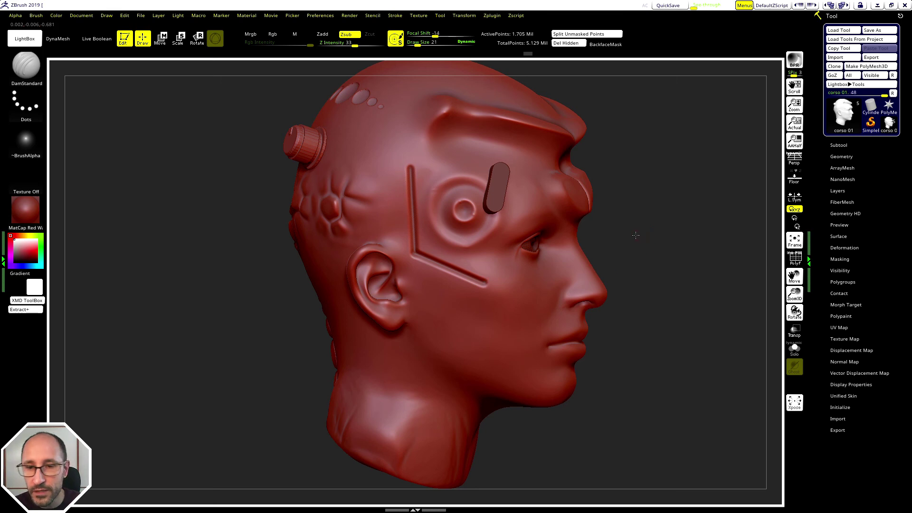
pyautogui.moveTo(636, 235)
pyautogui.mouseDown()
pyautogui.moveTo(623, 215)
pyautogui.moveTo(674, 210)
pyautogui.mouseUp()
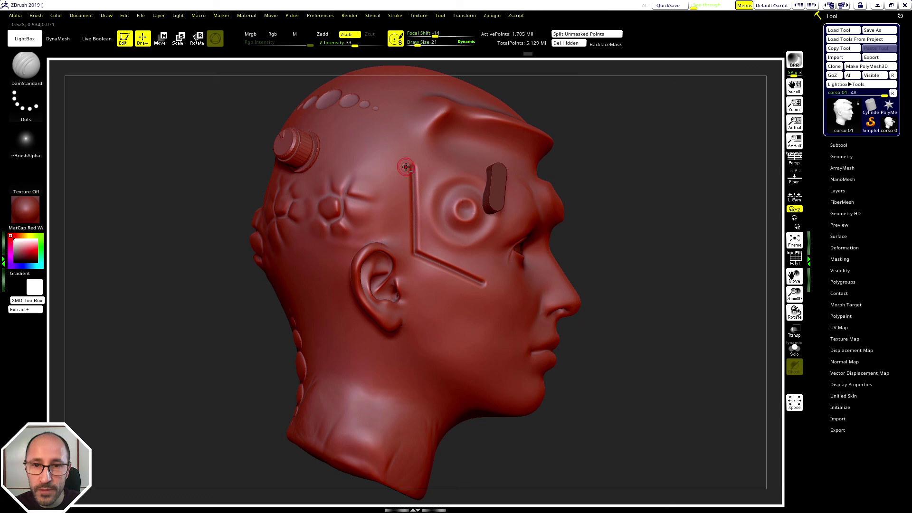
pyautogui.moveTo(412, 193); pyautogui.dragTo(409, 256)
pyautogui.press('shift')
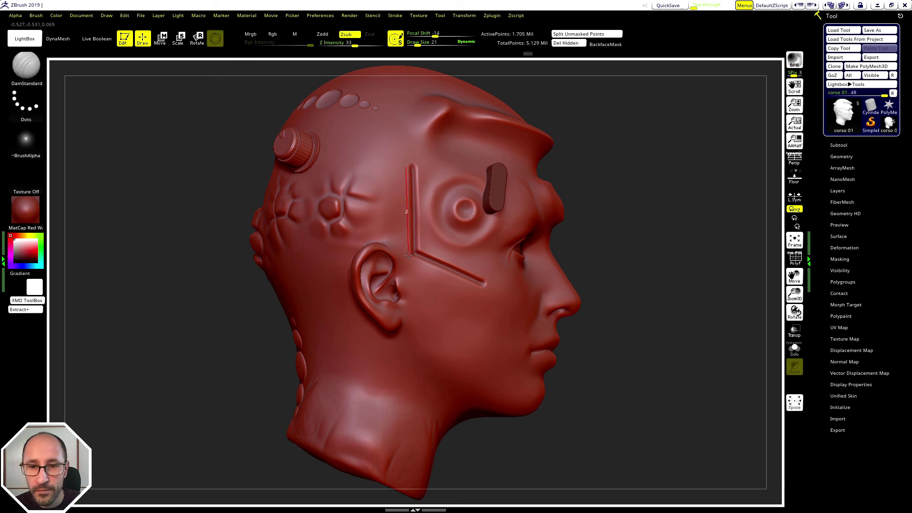
pyautogui.moveTo(409, 256); pyautogui.dragTo(409, 257)
pyautogui.moveTo(589, 185); pyautogui.dragTo(613, 180)
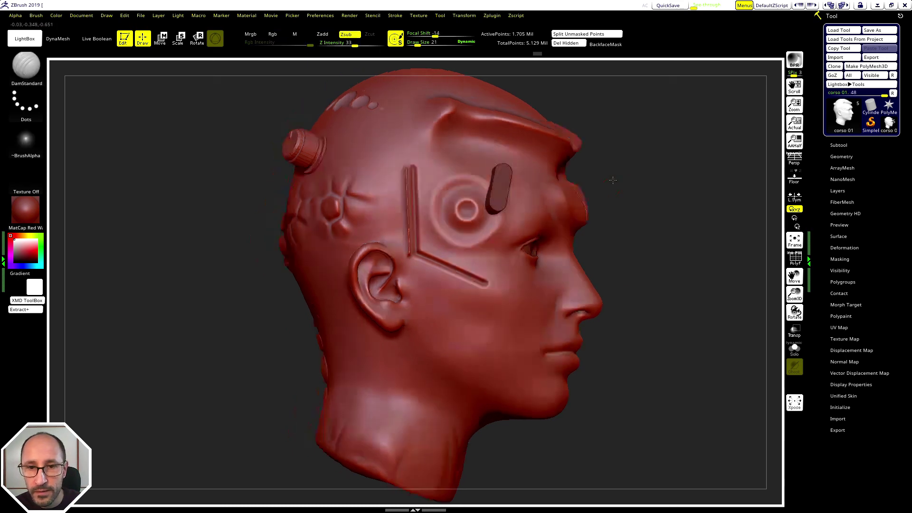
pyautogui.hotkey('ctrl', 'z')
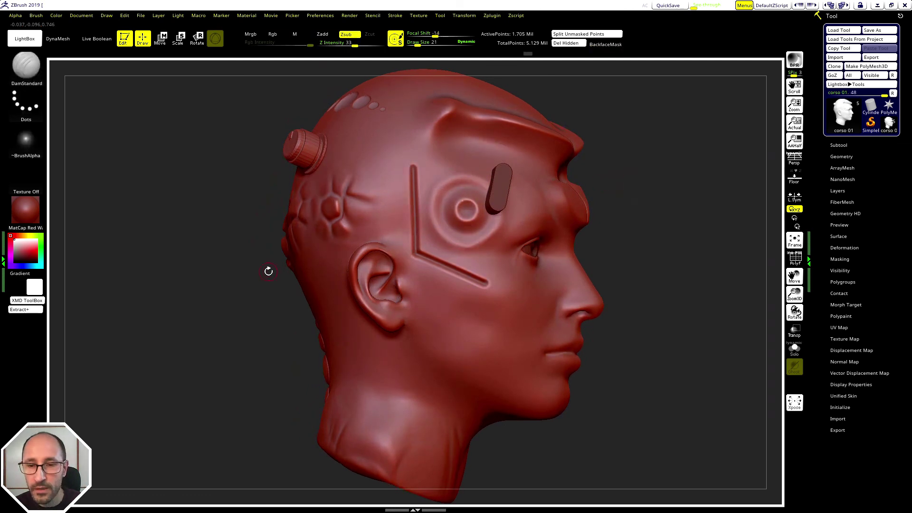
# Step: Carve DamStandard grooves across the upper back of the head from the left dial
pyautogui.moveTo(242, 244)
pyautogui.mouseDown()
pyautogui.moveTo(267, 254)
pyautogui.moveTo(412, 164)
pyautogui.moveTo(302, 114)
pyautogui.moveTo(412, 166)
pyautogui.moveTo(309, 117)
pyautogui.mouseUp()
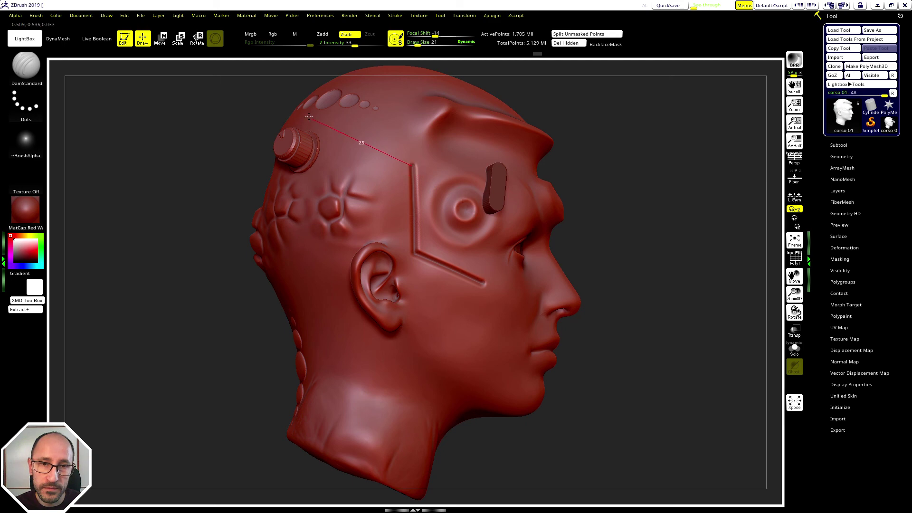
pyautogui.moveTo(307, 116); pyautogui.dragTo(229, 141, button='right')
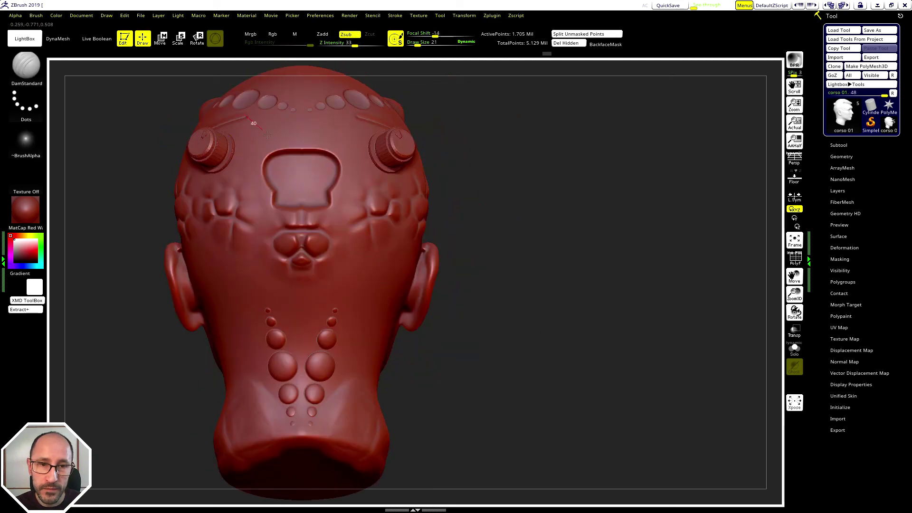
pyautogui.moveTo(267, 135); pyautogui.dragTo(274, 143)
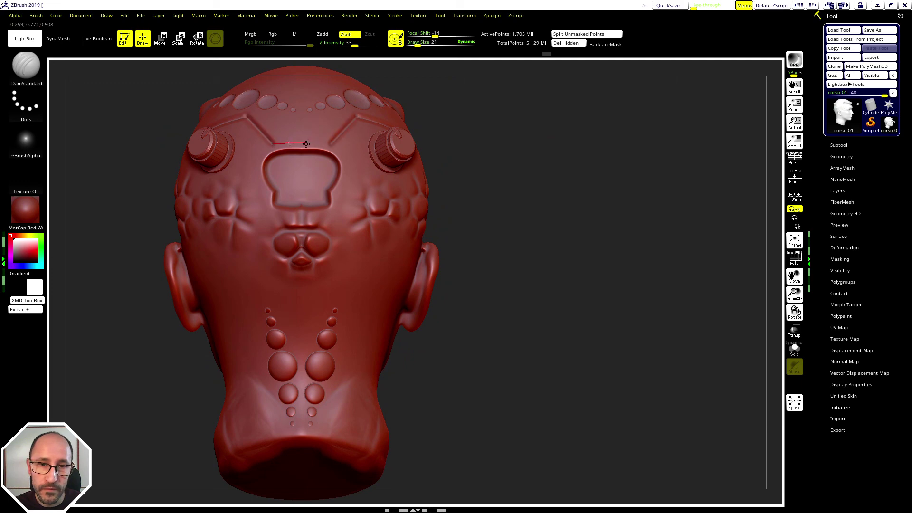
pyautogui.moveTo(306, 144); pyautogui.dragTo(307, 143)
pyautogui.moveTo(504, 182)
pyautogui.mouseDown()
pyautogui.moveTo(513, 185)
pyautogui.moveTo(489, 181)
pyautogui.mouseUp()
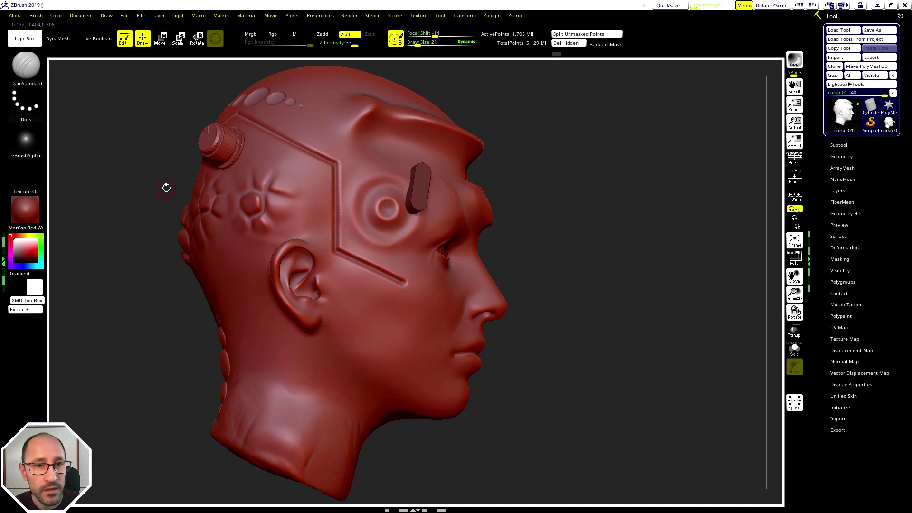
pyautogui.moveTo(167, 188)
pyautogui.mouseDown()
pyautogui.moveTo(167, 179)
pyautogui.moveTo(162, 197)
pyautogui.moveTo(76, 138)
pyautogui.mouseUp()
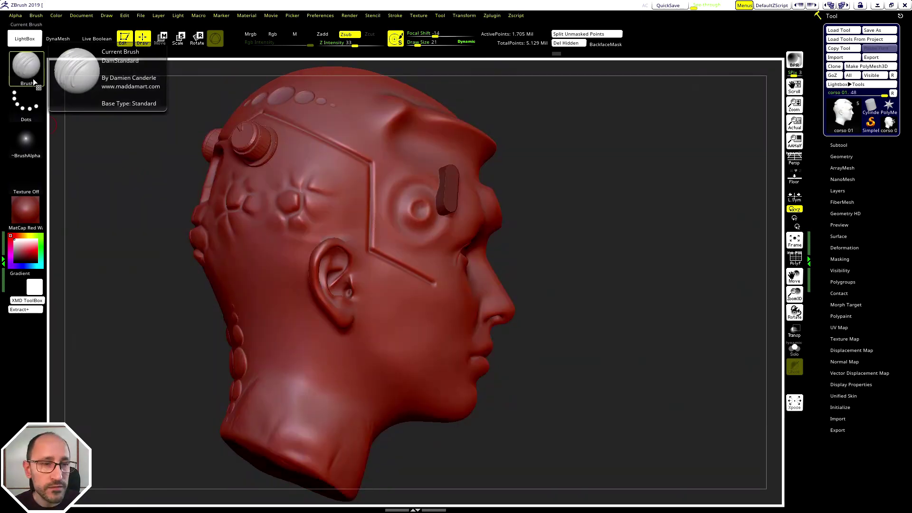
# Step: Open the brush picker again from the Brush thumbnail
pyautogui.click(34, 83)
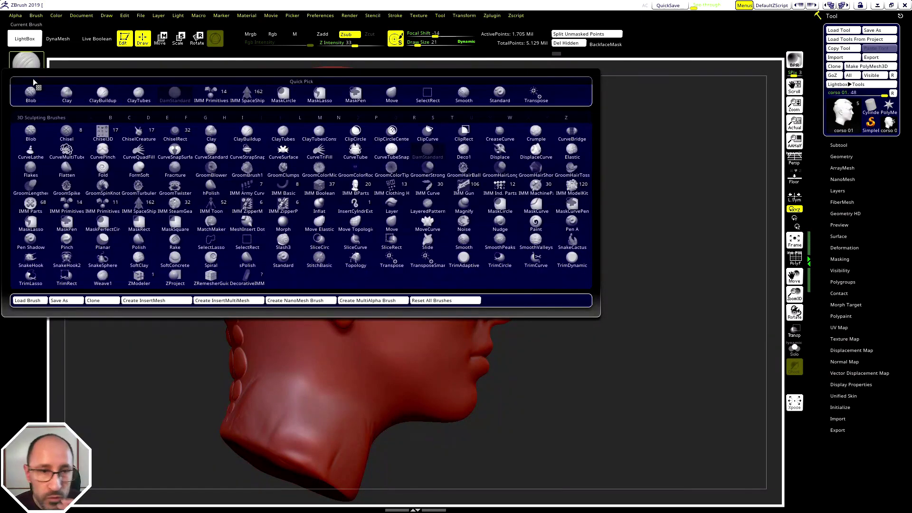